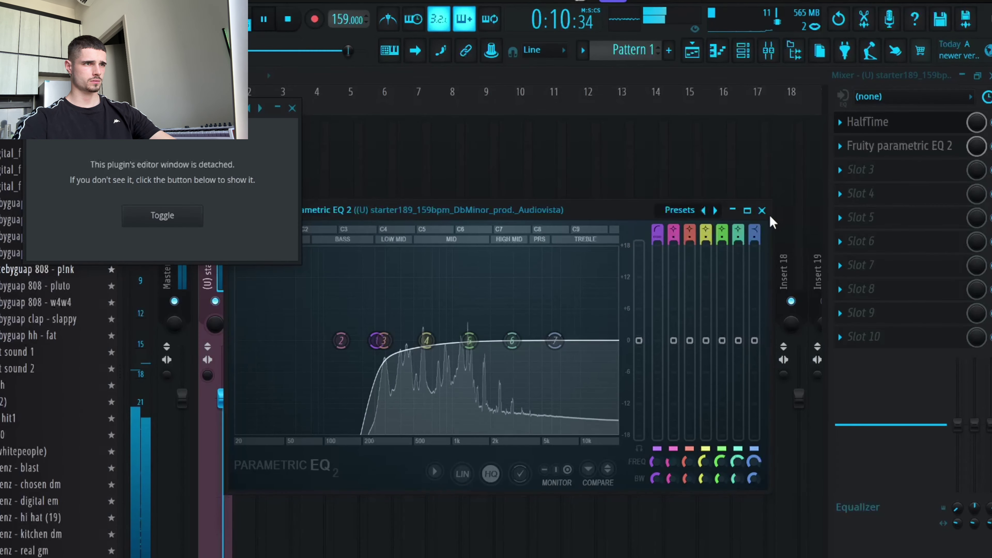
Step: Add the Raum reverb as the third effect on the starter sample's mixer track
{"action": "left_click", "coordinate": [861, 169]}
{"action": "left_click", "coordinate": [536, 237]}
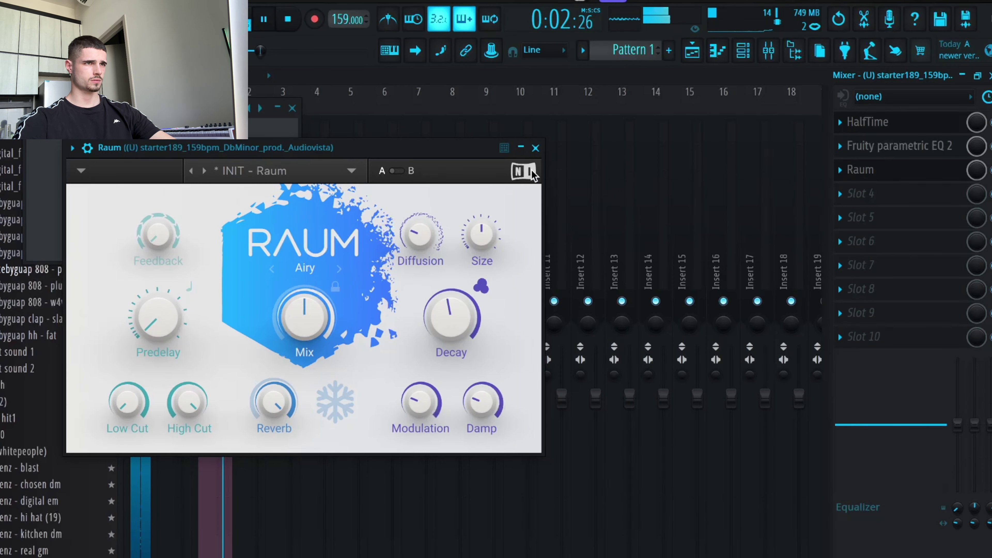
{"action": "left_click", "coordinate": [535, 149]}
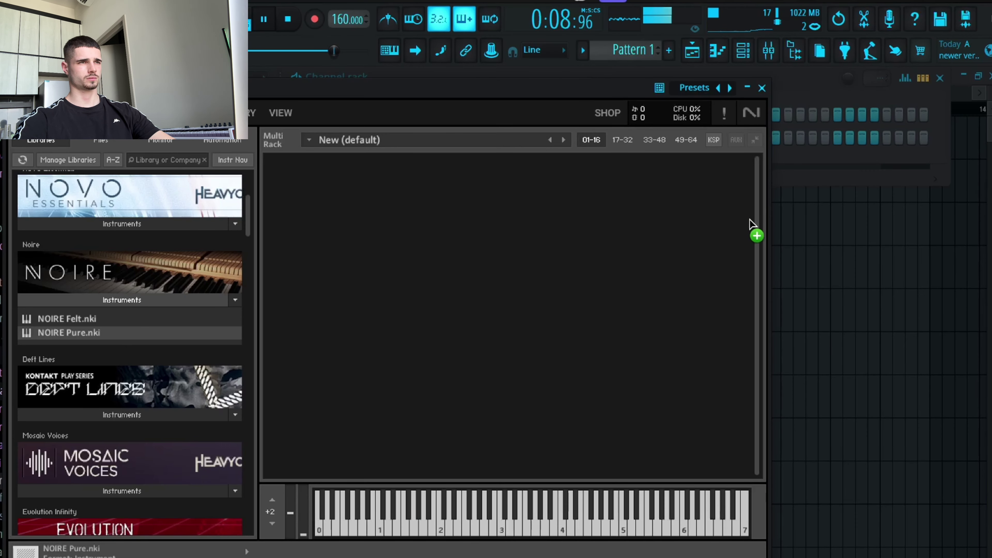
Step: Load NOIRE Pure.nki into Kontakt 7 and open the instrument's piano roll
{"action": "left_click_drag", "start_coordinate": [750, 224], "coordinate": [750, 226]}
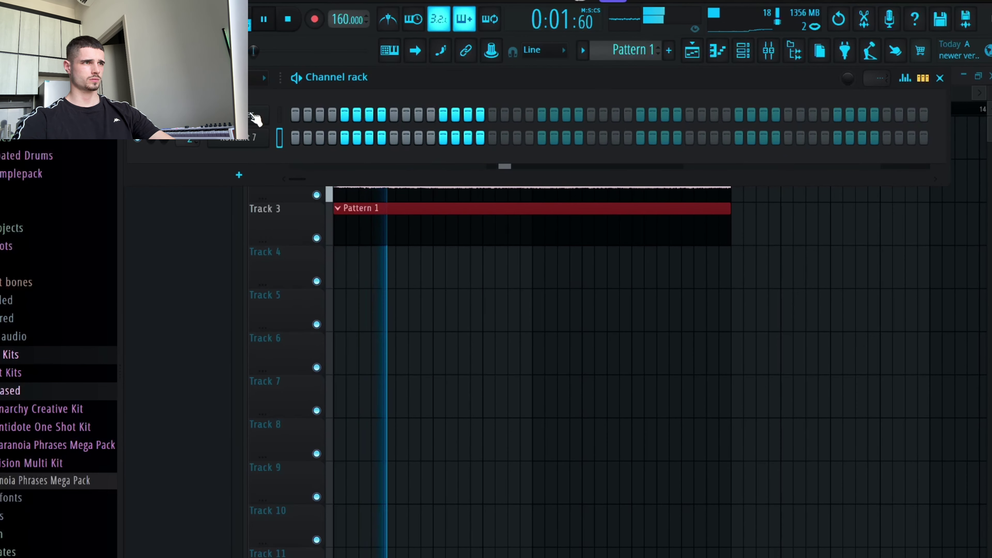
{"action": "right_click", "coordinate": [273, 146]}
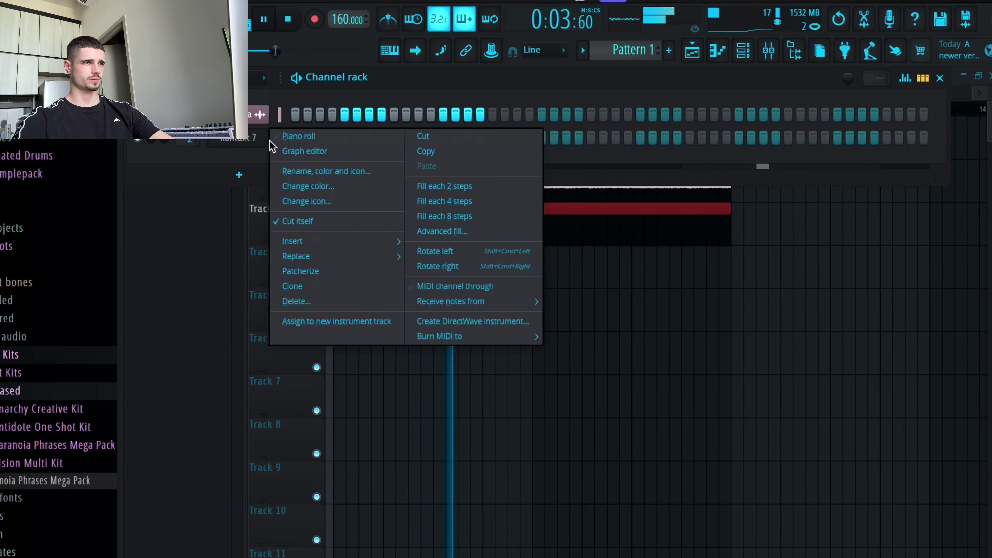
{"action": "left_click", "coordinate": [278, 136]}
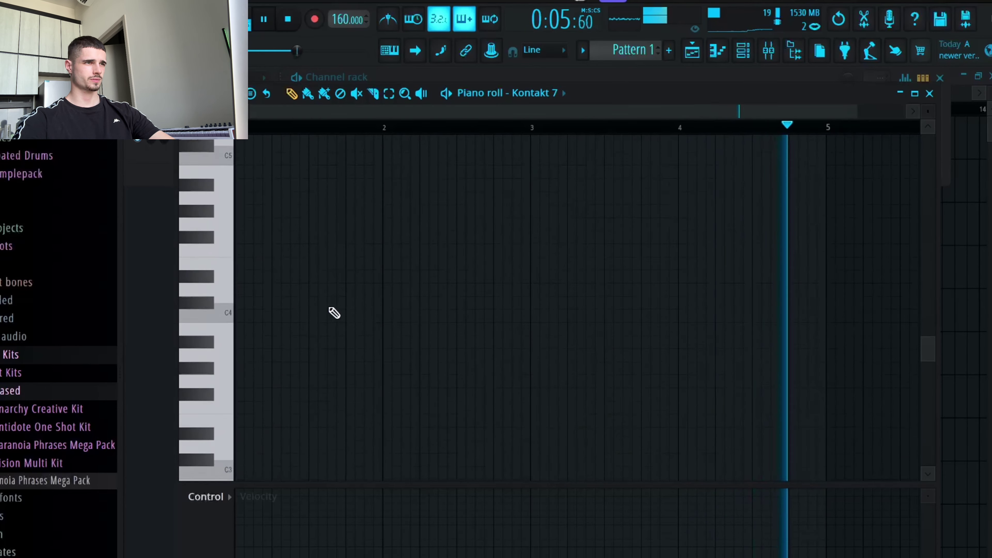
Step: Draw a four-bar D2 bass line: two short notes, one extended to bar 3 and one held from bar 3 to bar 5
{"action": "scroll", "coordinate": [258, 340], "scroll_direction": "down", "scroll_amount": 5}
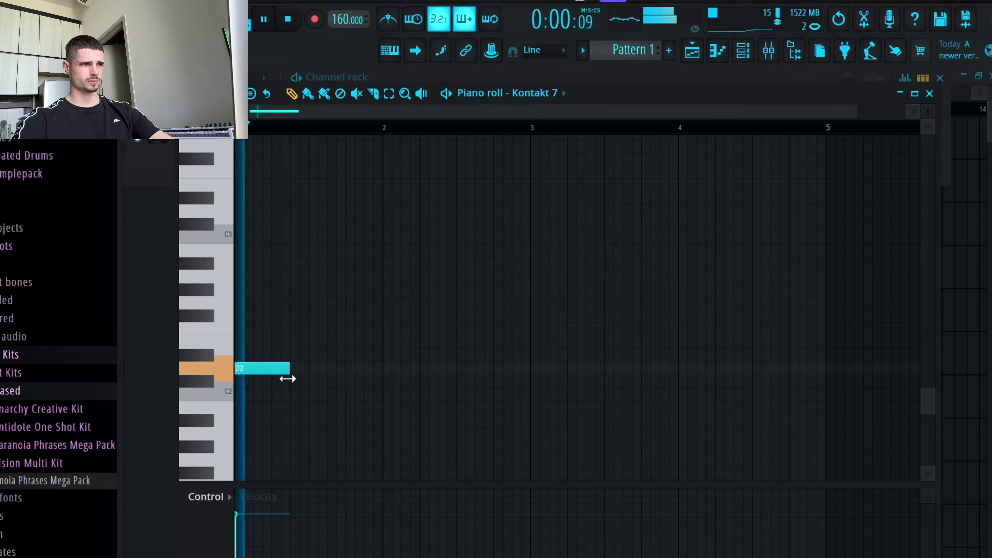
{"action": "key", "text": "space"}
{"action": "left_click", "coordinate": [294, 369]}
{"action": "left_click", "coordinate": [347, 369]}
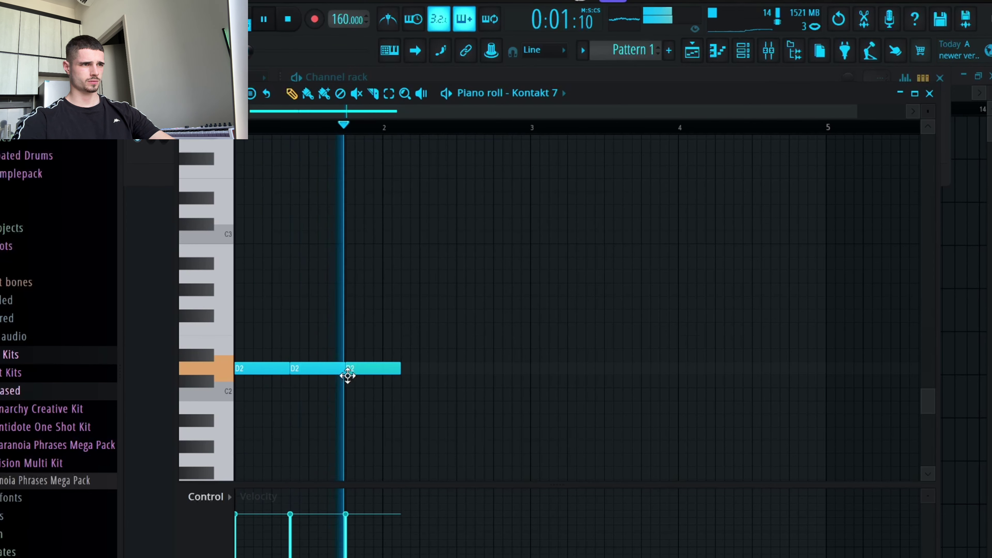
{"action": "key", "text": "space"}
{"action": "key", "text": "space"}
{"action": "left_click_drag", "start_coordinate": [400, 369], "coordinate": [817, 381]}
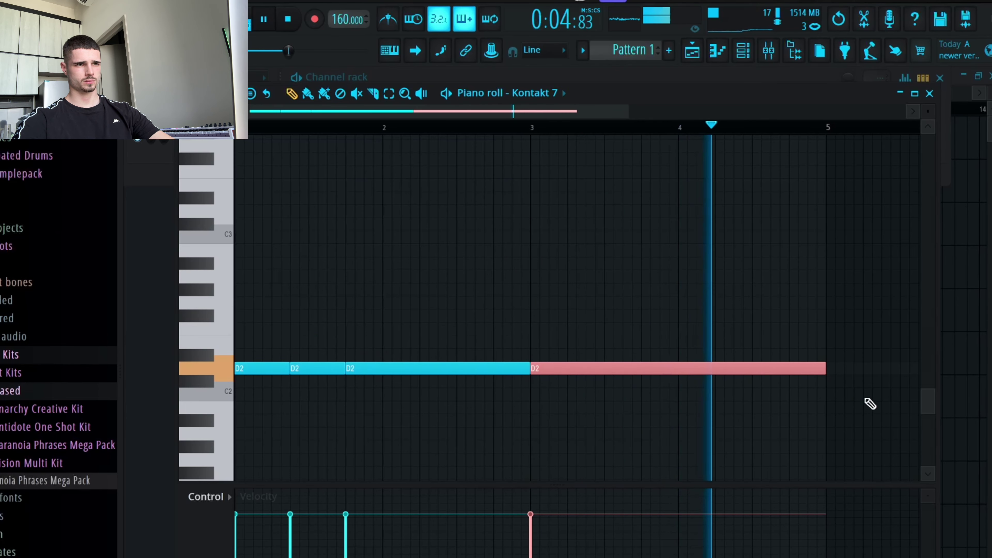
Step: Duplicate the four-bar D2 sequence directly after itself and transpose all notes up to D#2
{"action": "key", "text": "ctrl+a"}
{"action": "key", "text": "ctrl+b"}
{"action": "left_click_drag", "start_coordinate": [541, 113], "coordinate": [237, 135]}
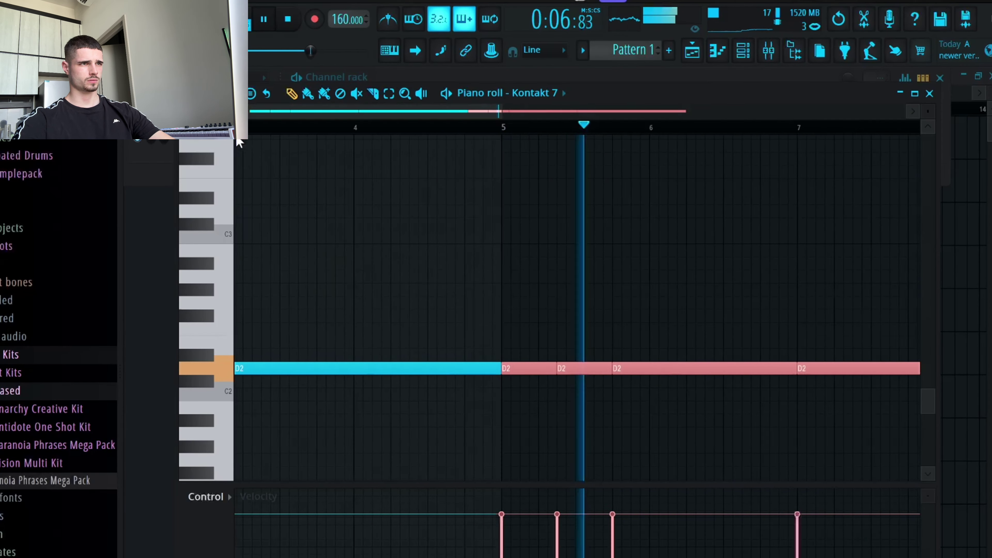
{"action": "key", "text": "ctrl+a"}
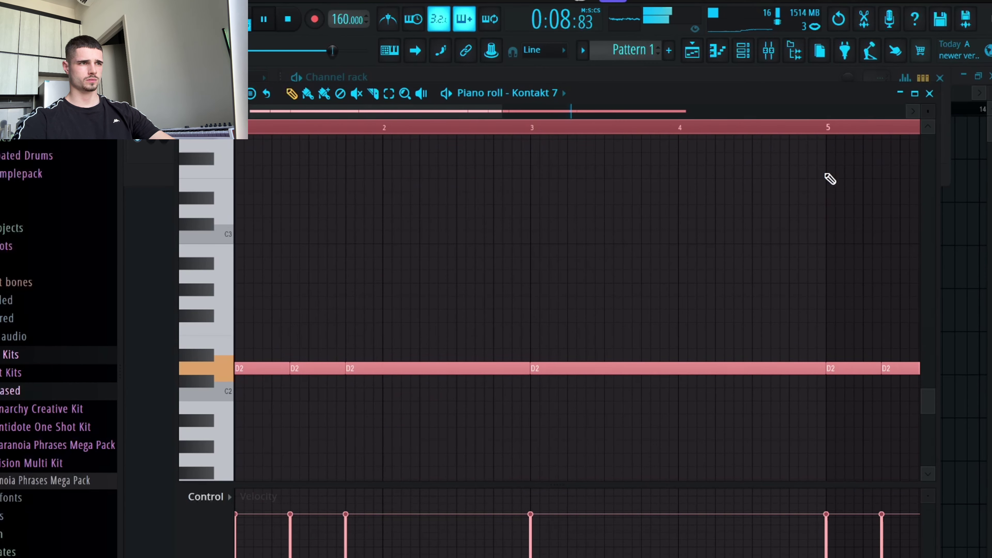
{"action": "key", "text": "shift+Up"}
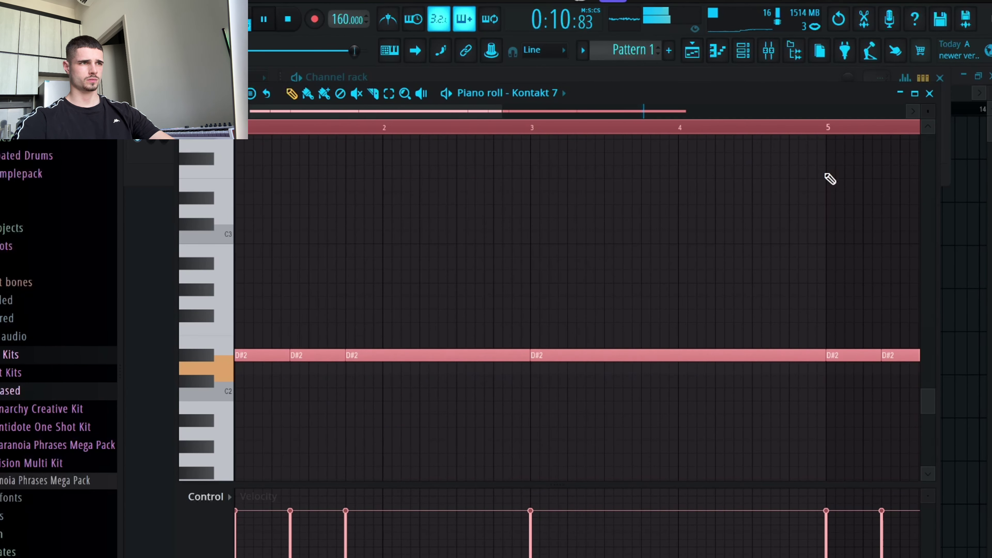
Step: Check the pitch and time-stretching settings of the starter sample clip on Track 1
{"action": "key", "text": "F5"}
{"action": "double_click", "coordinate": [372, 151]}
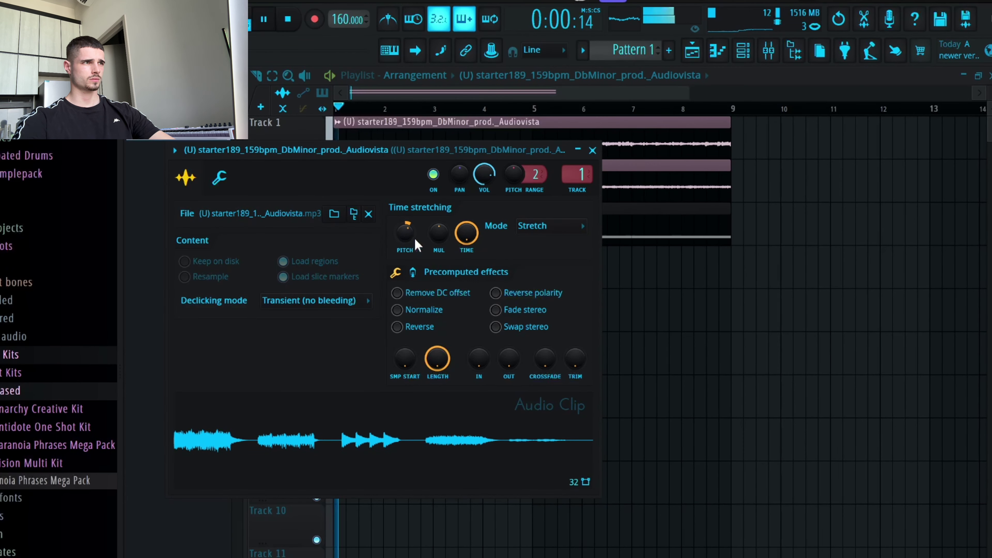
{"action": "left_click", "coordinate": [592, 151]}
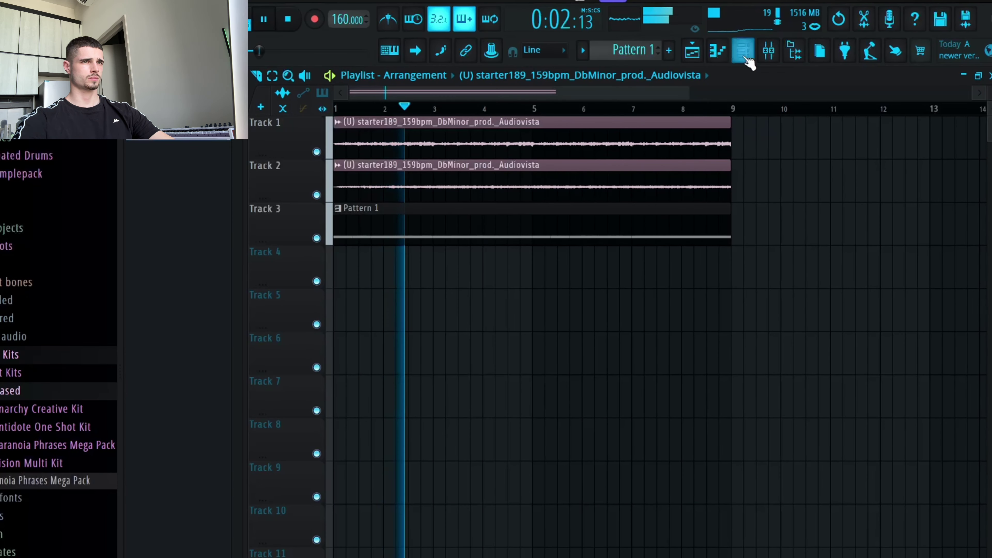
Step: Add Fruity Parametric EQ 2 to the first effect slot of mixer Insert 2
{"action": "left_click", "coordinate": [767, 54]}
{"action": "left_click", "coordinate": [769, 52]}
{"action": "left_click", "coordinate": [237, 262]}
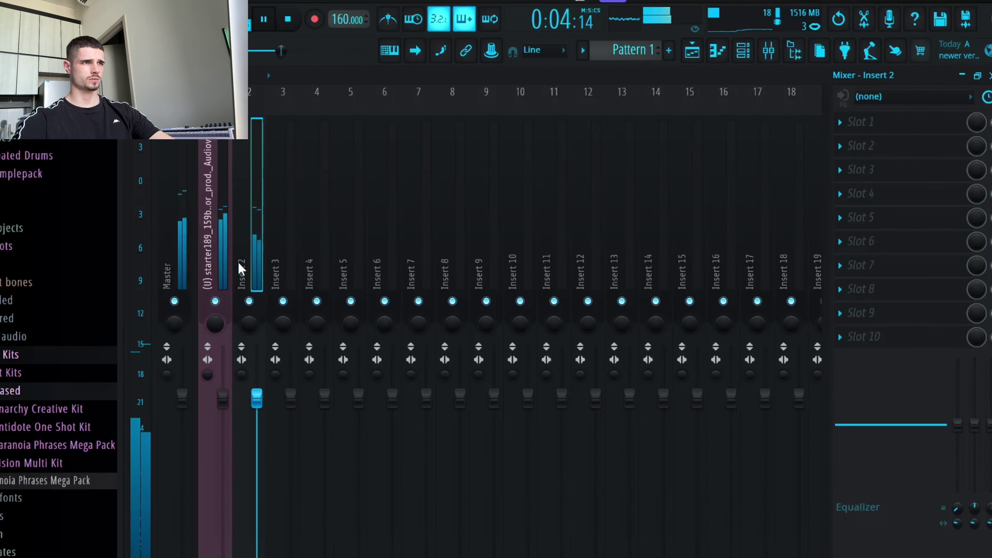
{"action": "left_click", "coordinate": [872, 150]}
{"action": "left_click", "coordinate": [684, 290]}
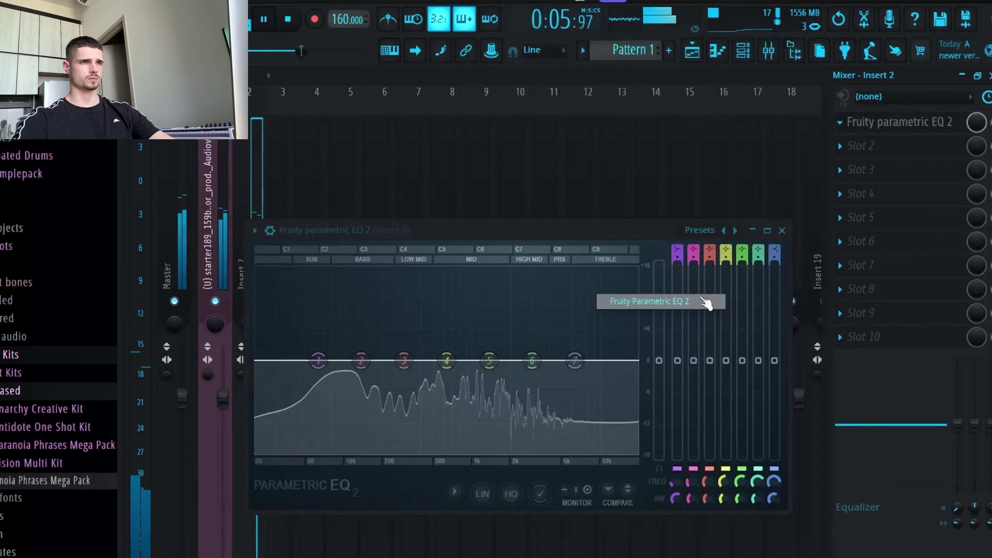
Step: Shape band 1 of the Insert 2 EQ into a high-pass filter at about 85 Hz
{"action": "left_click_drag", "start_coordinate": [319, 361], "coordinate": [341, 454]}
{"action": "left_click_drag", "start_coordinate": [676, 258], "coordinate": [675, 240]}
{"action": "left_click_drag", "start_coordinate": [341, 360], "coordinate": [340, 360]}
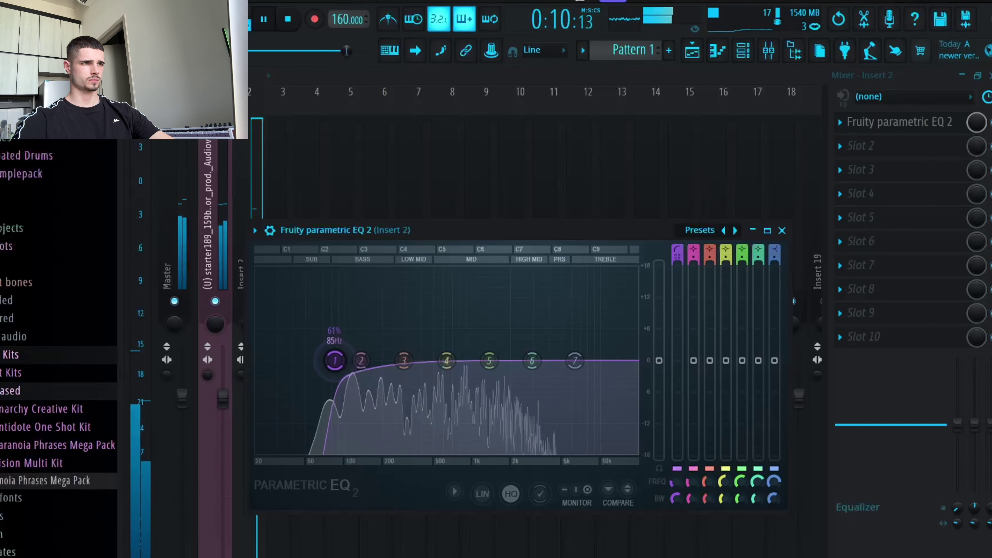
{"action": "left_click", "coordinate": [782, 230]}
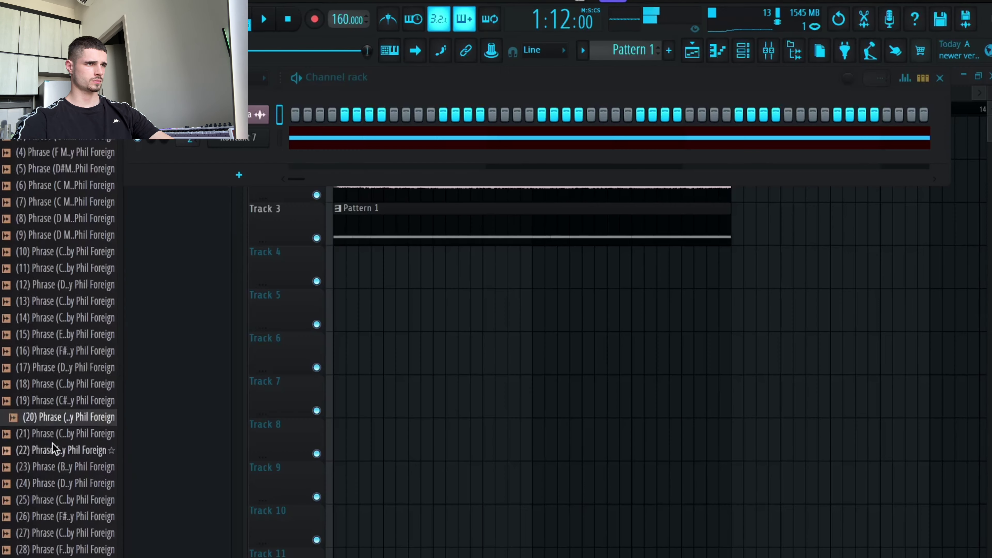
Step: Browse the phrase samples and place (25) Phrase (C Minor) at bar 1 of playlist Track 4
{"action": "scroll", "coordinate": [52, 443], "scroll_direction": "down", "scroll_amount": 4}
{"action": "left_click", "coordinate": [52, 430]}
{"action": "scroll", "coordinate": [61, 442], "scroll_direction": "down", "scroll_amount": 6}
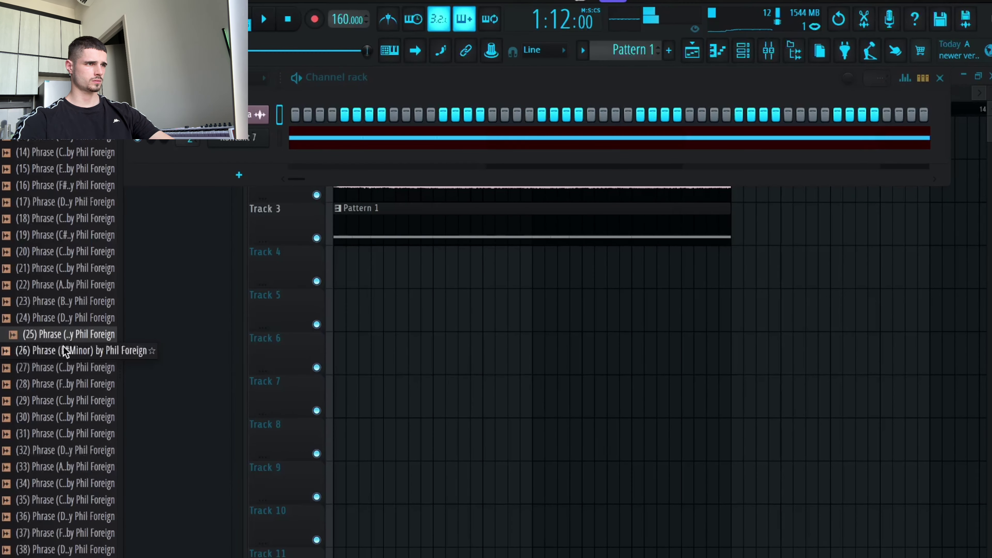
{"action": "left_click_drag", "start_coordinate": [62, 332], "coordinate": [454, 263]}
{"action": "left_click_drag", "start_coordinate": [434, 194], "coordinate": [429, 362]}
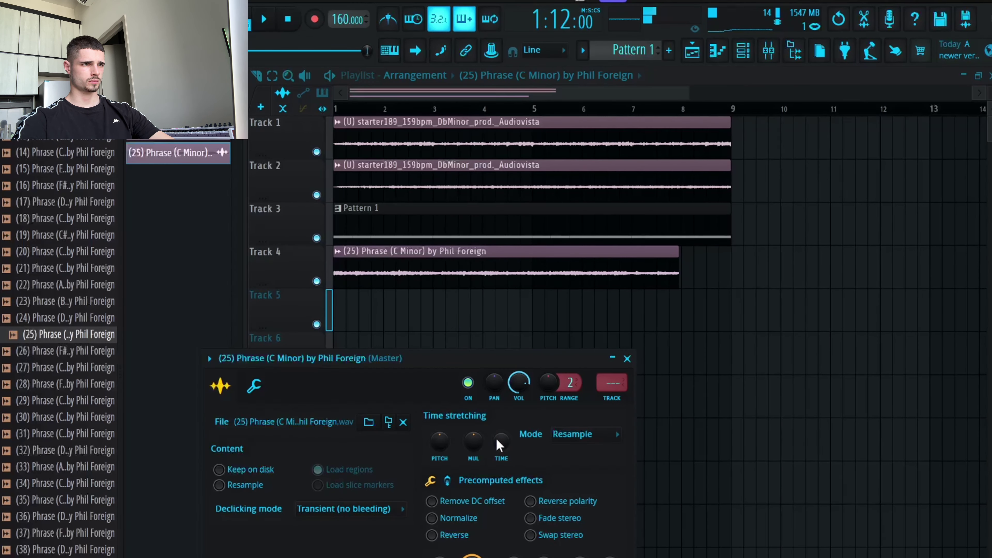
Step: Fit the Track 4 phrase to eight bars in Stretch mode with a raised pitch, and play the arrangement from the start
{"action": "left_click", "coordinate": [562, 438]}
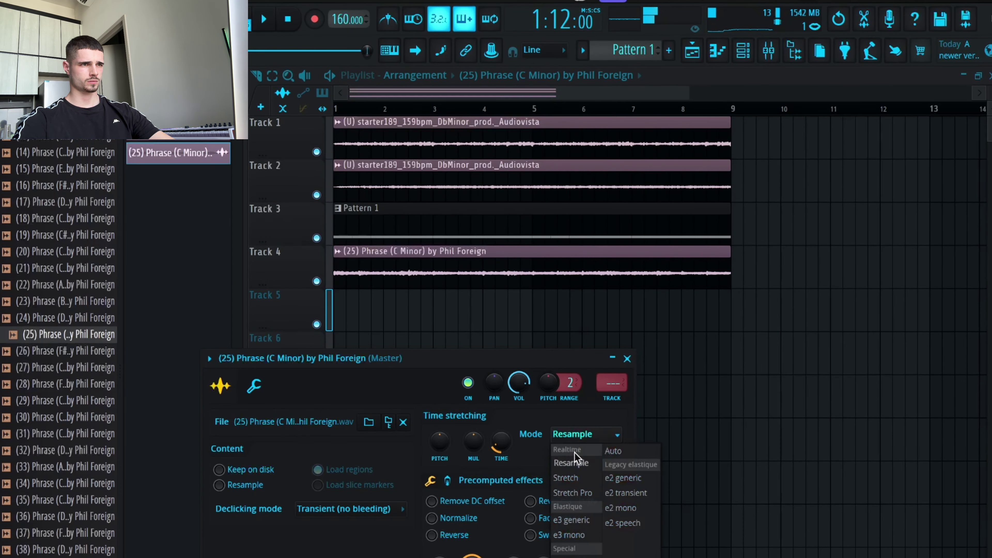
{"action": "left_click", "coordinate": [576, 479]}
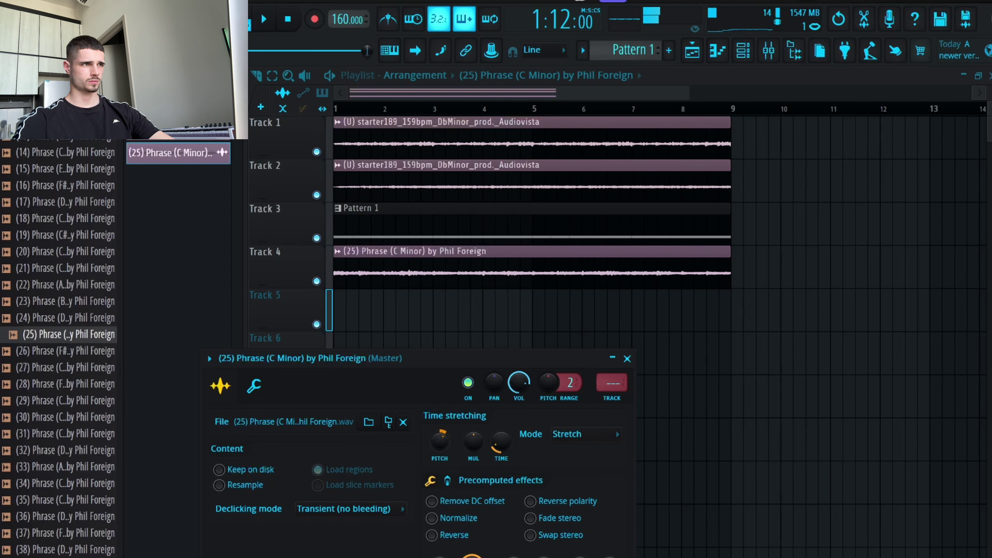
{"action": "left_click", "coordinate": [355, 111]}
{"action": "key", "text": "space"}
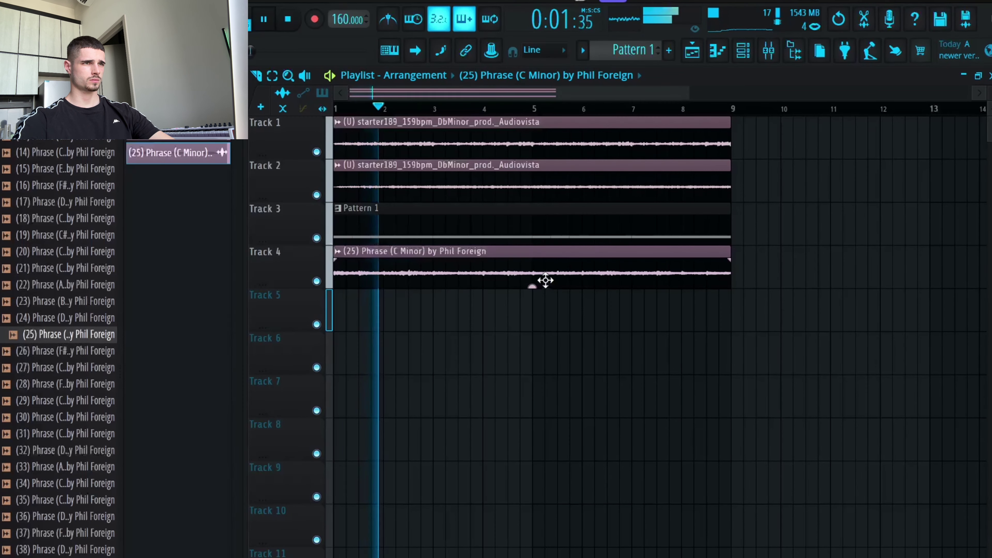
Step: Lower the Track 4 phrase clip's volume to -3.2 dB and route it to mixer track 3
{"action": "left_click_drag", "start_coordinate": [533, 286], "coordinate": [533, 300]}
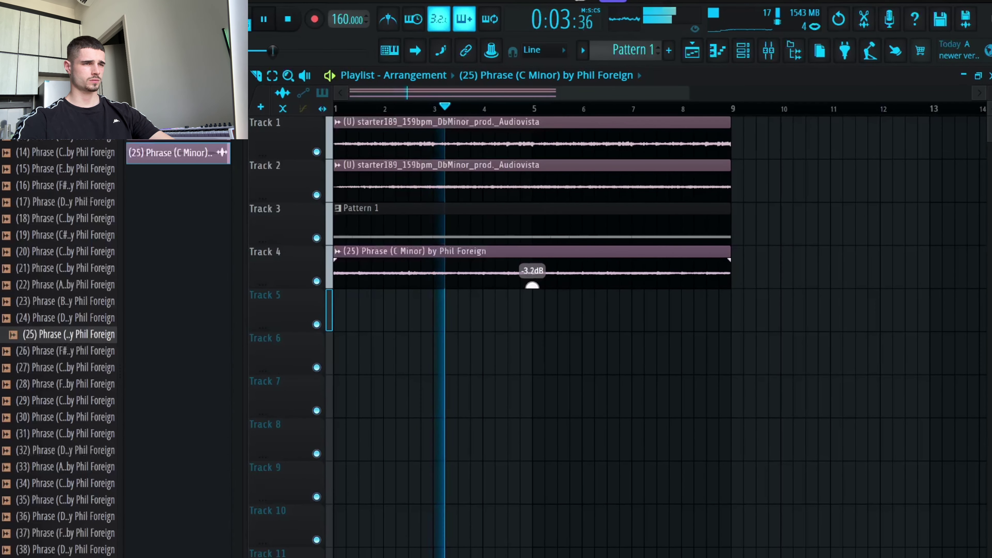
{"action": "double_click", "coordinate": [554, 269]}
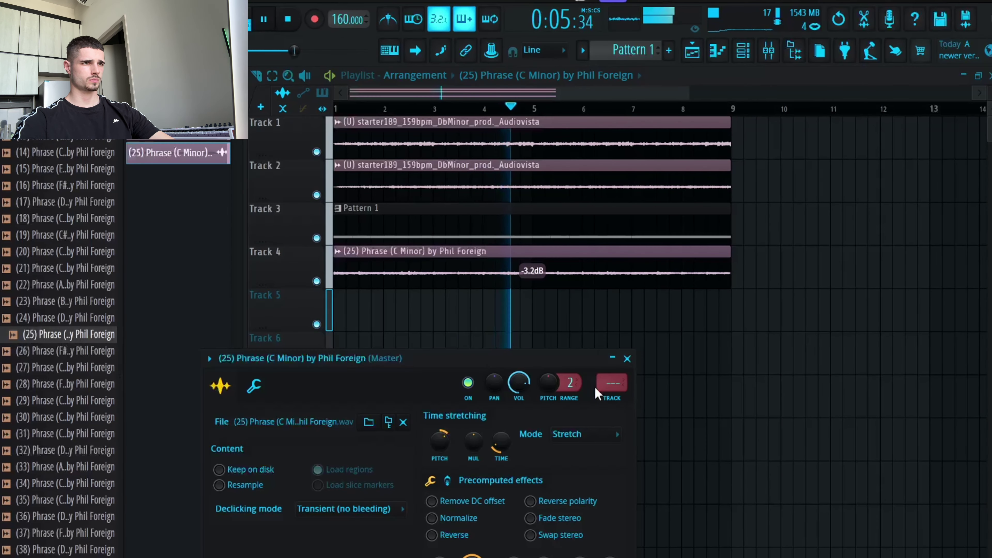
{"action": "key", "text": "ctrl+l"}
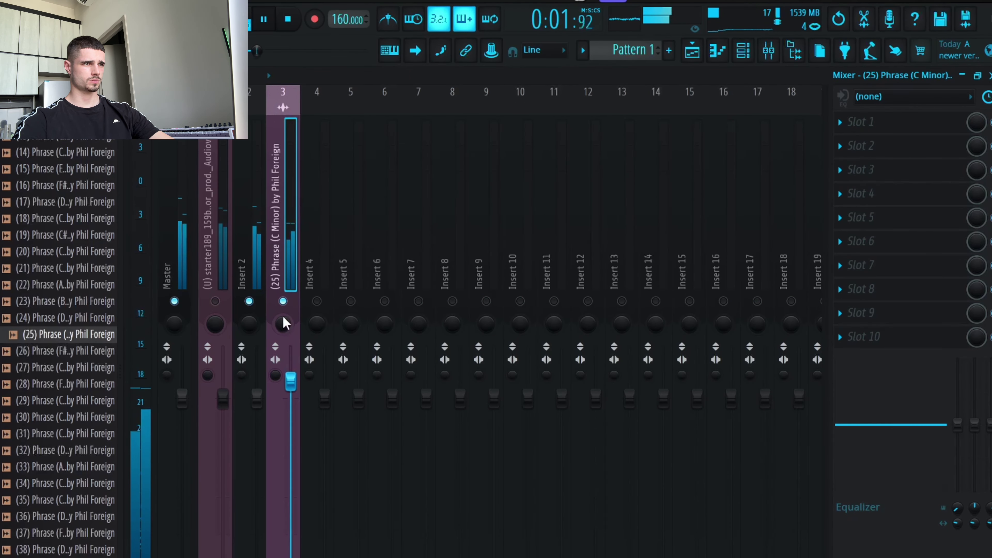
Step: Add the Initial Reverse effect to the first slot of the phrase's mixer track
{"action": "left_click", "coordinate": [875, 128]}
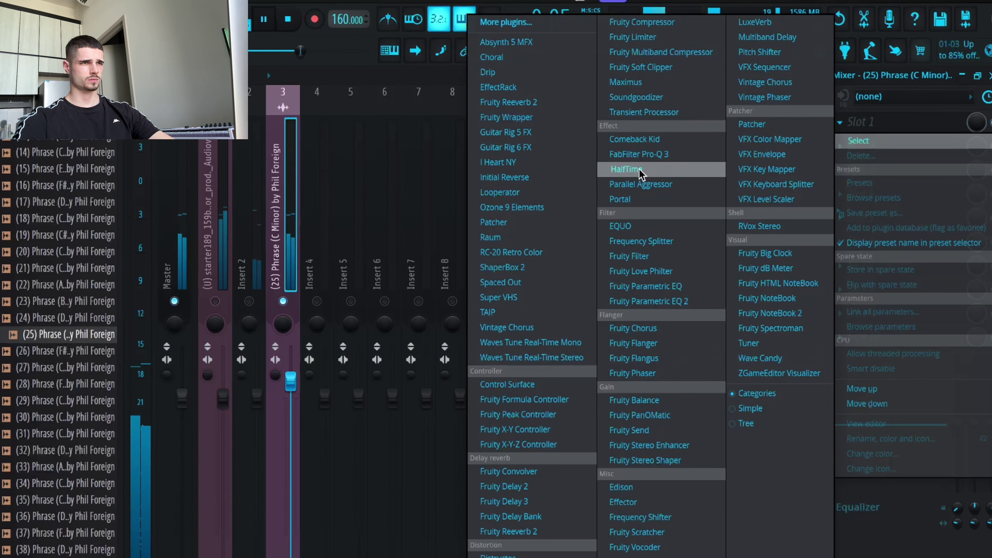
{"action": "left_click", "coordinate": [512, 178]}
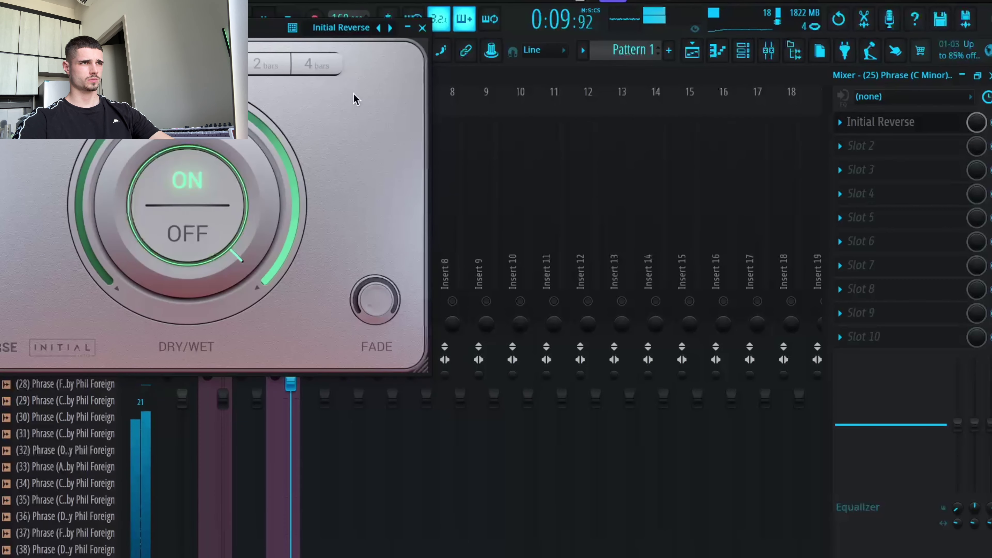
{"action": "left_click", "coordinate": [423, 28]}
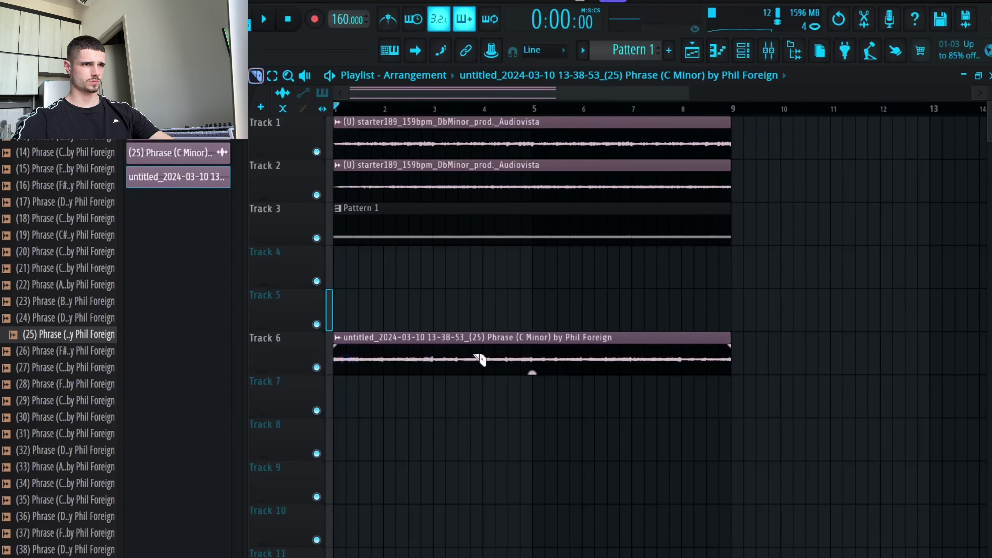
Step: Replace the first half of the rendered phrase on Track 6, bars 1 to 5, with a copy of its second half
{"action": "right_click", "coordinate": [472, 354]}
{"action": "right_click", "coordinate": [535, 362]}
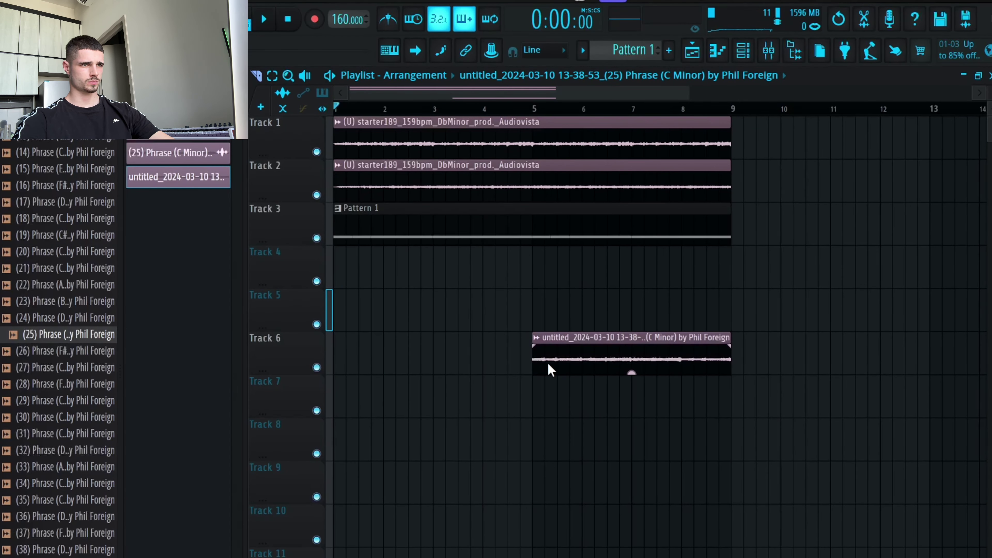
{"action": "key", "text": "space"}
{"action": "key", "text": "b"}
{"action": "left_click_drag", "start_coordinate": [593, 359], "coordinate": [375, 371]}
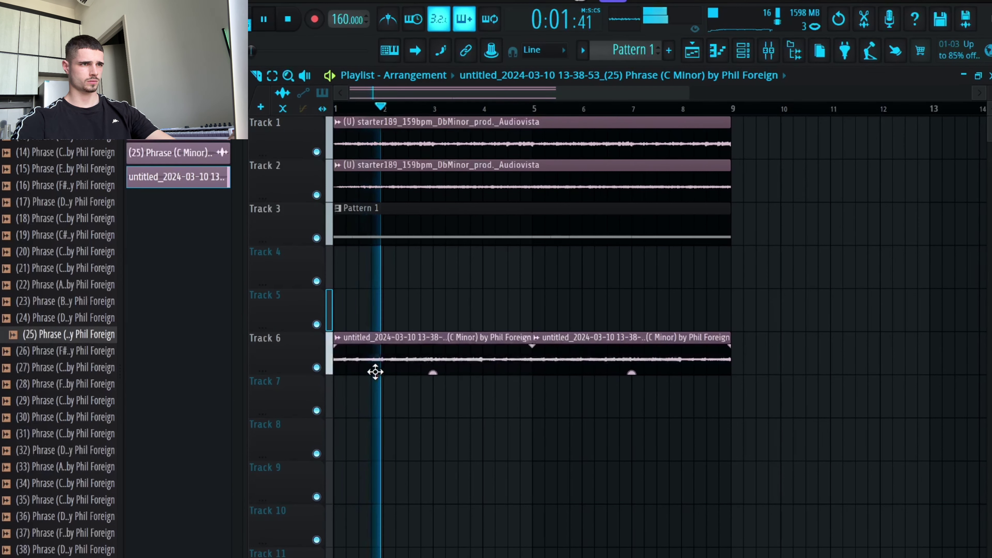
Step: Set the rendered phrase clip's declicking mode to Crossfade (bleeding) and lower its pitch
{"action": "double_click", "coordinate": [467, 364]}
{"action": "left_click", "coordinate": [415, 362]}
{"action": "left_click", "coordinate": [391, 452]}
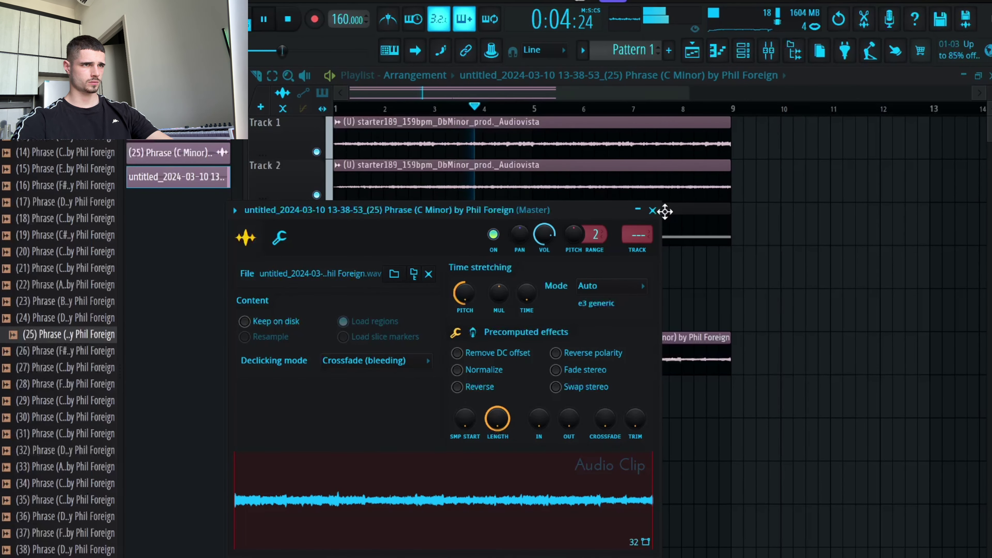
{"action": "left_click", "coordinate": [652, 210]}
Step: Unmute the starter sample's mixer track and Insert 2
{"action": "left_click", "coordinate": [768, 51]}
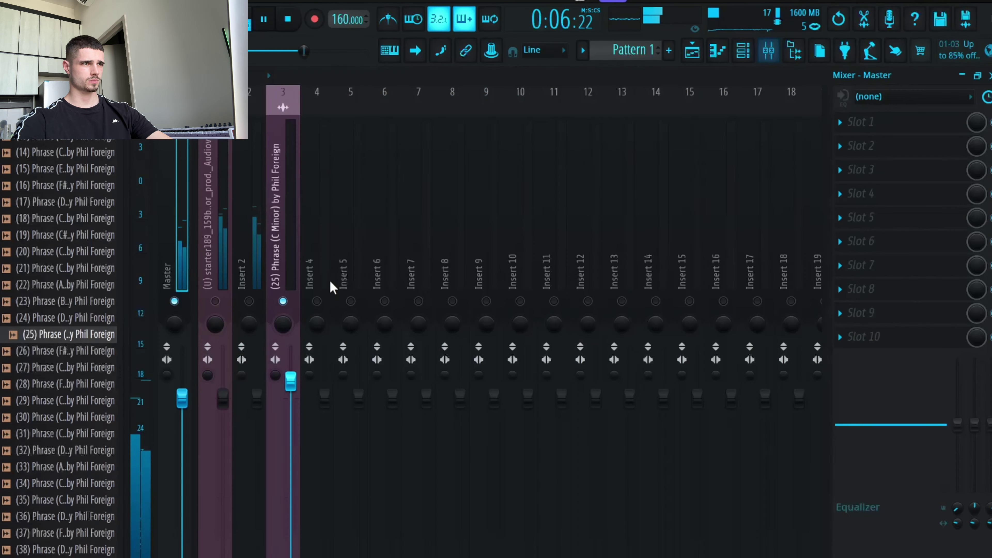
{"action": "left_click", "coordinate": [215, 301]}
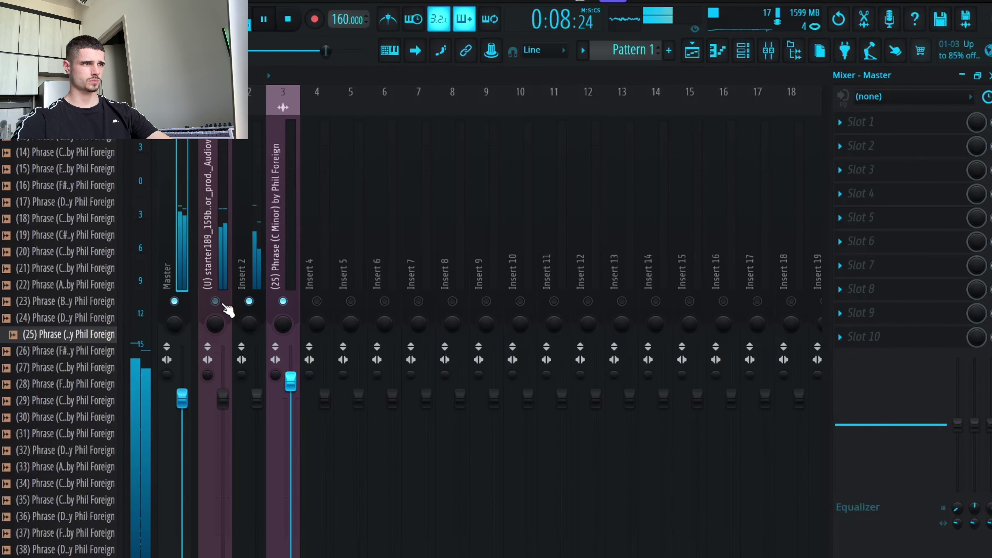
{"action": "left_click", "coordinate": [248, 301]}
{"action": "left_click", "coordinate": [224, 312]}
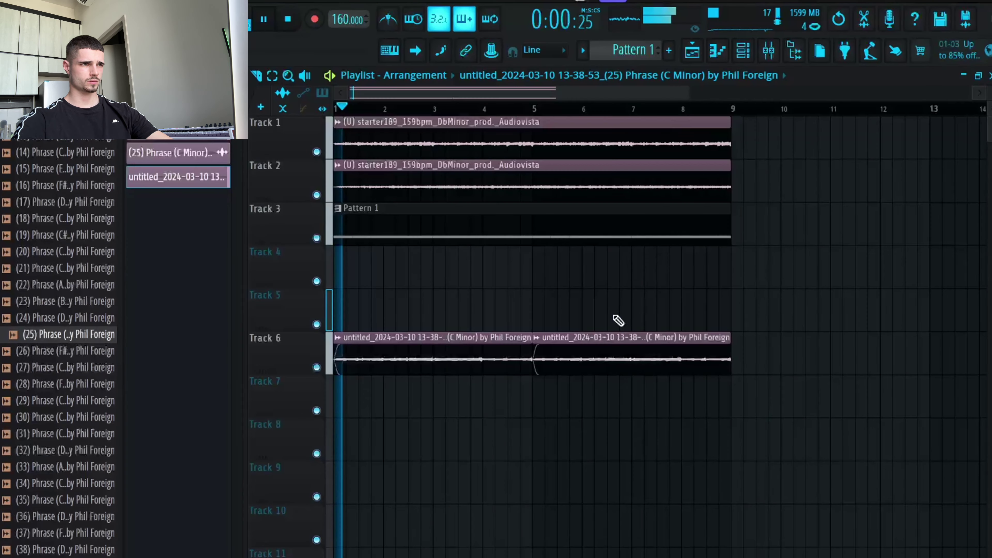
Step: Route the rendered phrase clip on Track 6 to mixer track 4
{"action": "double_click", "coordinate": [576, 349]}
{"action": "key", "text": "ctrl+l"}
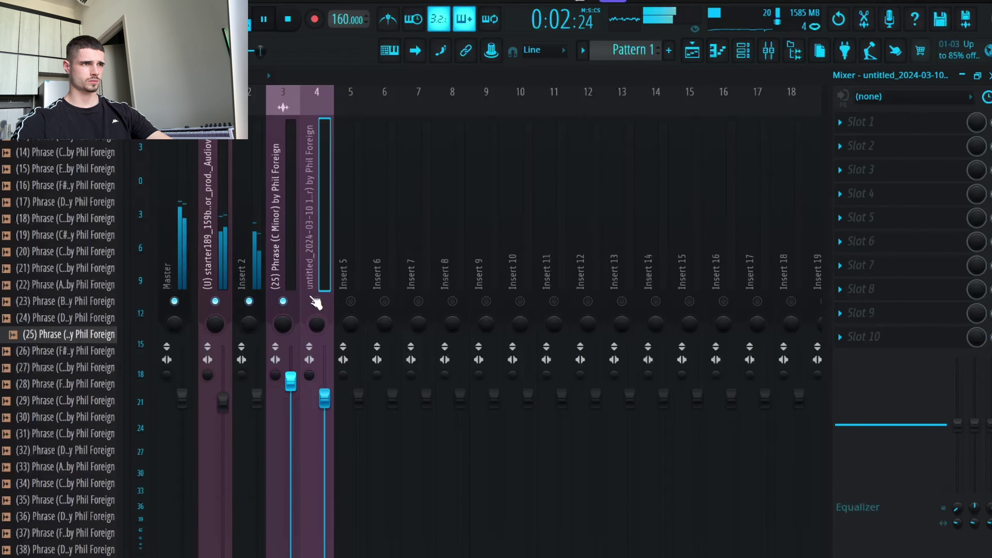
Step: Unmute all mixer tracks and lower the volume fader of mixer track 4
{"action": "right_click", "coordinate": [317, 301]}
{"action": "right_click", "coordinate": [317, 301]}
{"action": "left_click_drag", "start_coordinate": [324, 399], "coordinate": [324, 416]}
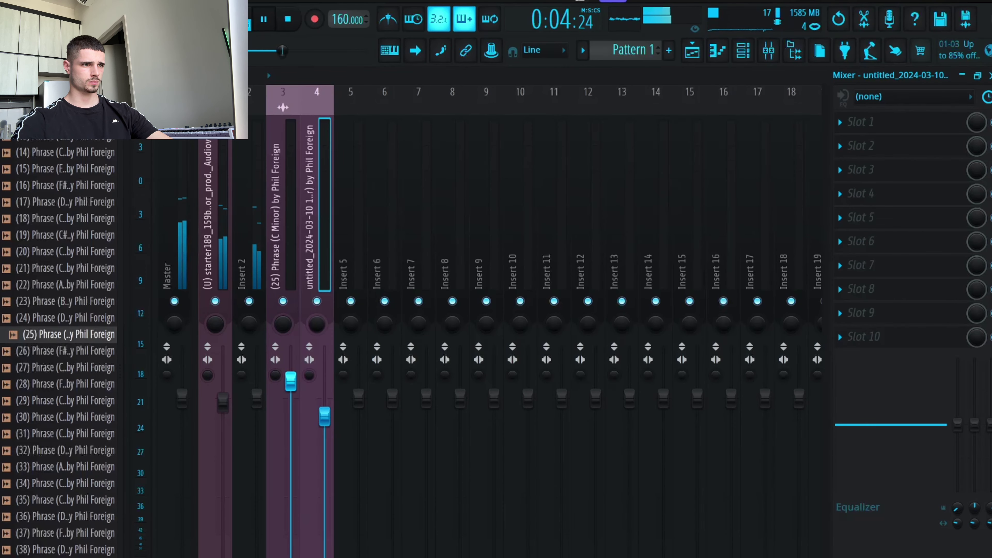
Step: Insert Fruity Parametric EQ 2 in the first effect slot of mixer track 4 and shape its EQ curve
{"action": "left_click", "coordinate": [283, 235]}
{"action": "left_click", "coordinate": [320, 260]}
{"action": "left_click", "coordinate": [852, 126]}
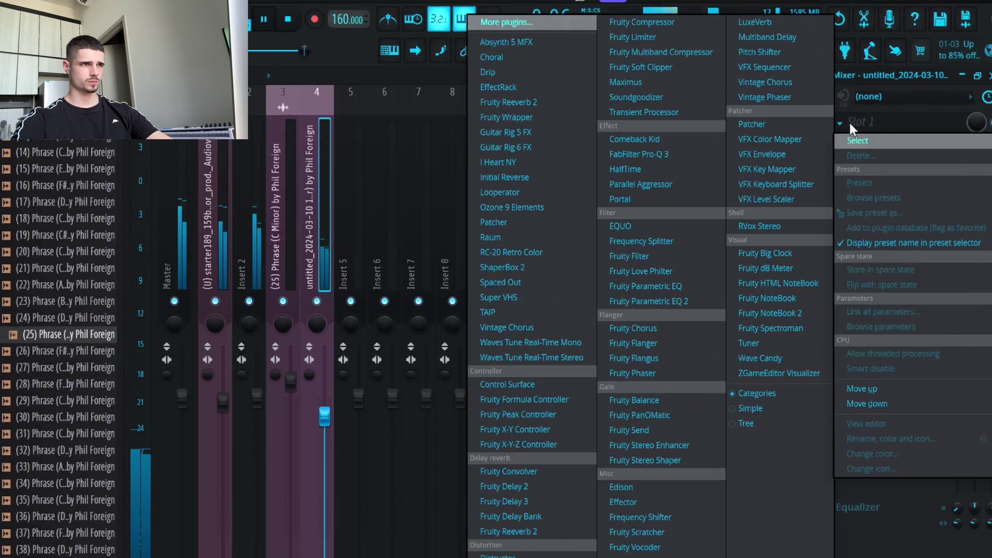
{"action": "left_click", "coordinate": [621, 302]}
{"action": "left_click_drag", "start_coordinate": [238, 280], "coordinate": [285, 374]}
{"action": "left_click_drag", "start_coordinate": [598, 179], "coordinate": [598, 168]}
{"action": "left_click", "coordinate": [702, 150]}
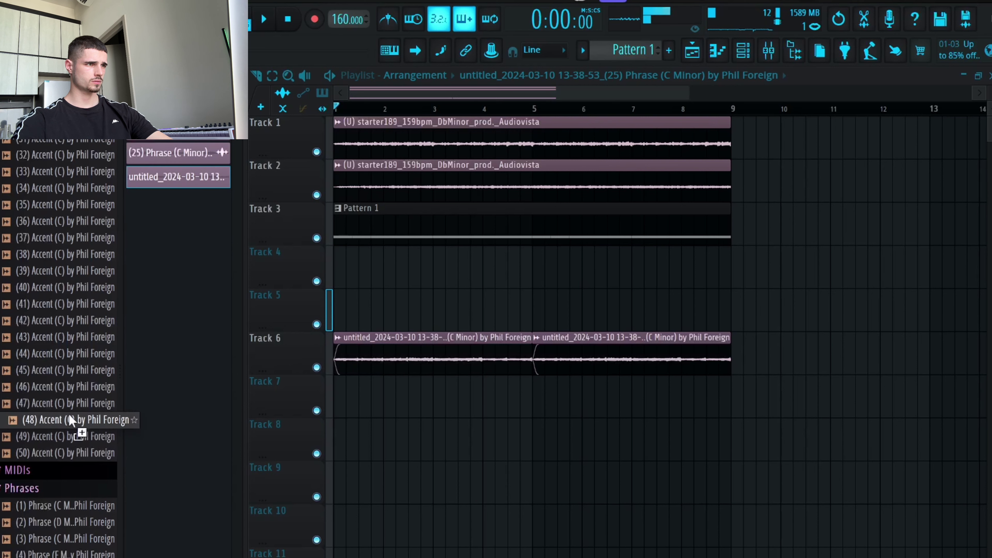
Step: Add the (48) Accent (C) sample to Track 4 at bar 1 and raise its pitch
{"action": "left_click_drag", "start_coordinate": [71, 420], "coordinate": [365, 281]}
{"action": "double_click", "coordinate": [371, 281]}
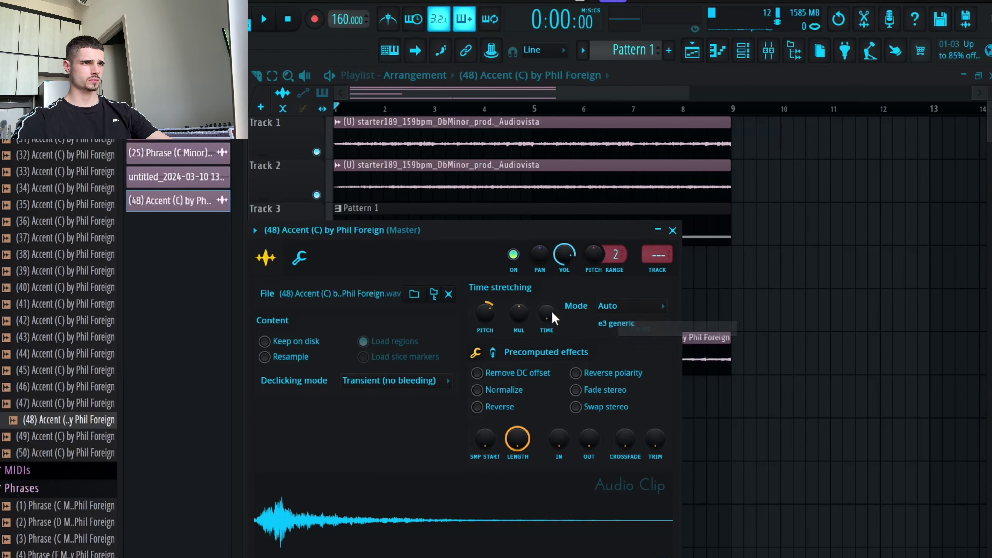
{"action": "left_click", "coordinate": [673, 230]}
Step: Place a copy of the (48) Accent clip at bar 5 on Track 4 and set both clips to -8.6 dB
{"action": "left_click", "coordinate": [576, 271]}
{"action": "left_click_drag", "start_coordinate": [725, 273], "coordinate": [355, 277]}
{"action": "left_click", "coordinate": [382, 306]}
{"action": "right_click", "coordinate": [410, 306]}
{"action": "left_click_drag", "start_coordinate": [615, 306], "coordinate": [385, 309]}
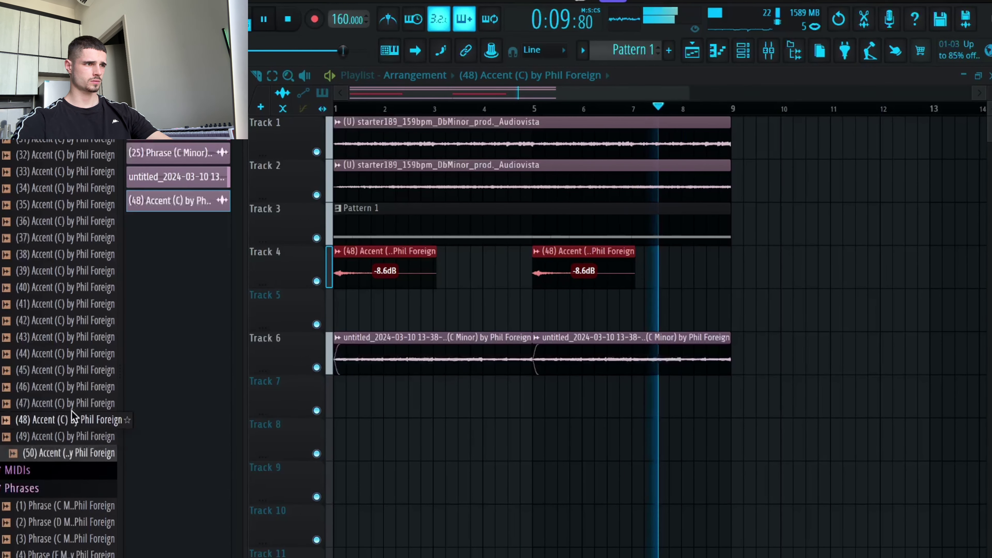
Step: Stop playback and preview the early accent samples in the Anarchy Creative Kit
{"action": "scroll", "coordinate": [73, 395], "scroll_direction": "up", "scroll_amount": 3}
{"action": "scroll", "coordinate": [73, 383], "scroll_direction": "up", "scroll_amount": 10}
{"action": "key", "text": "space"}
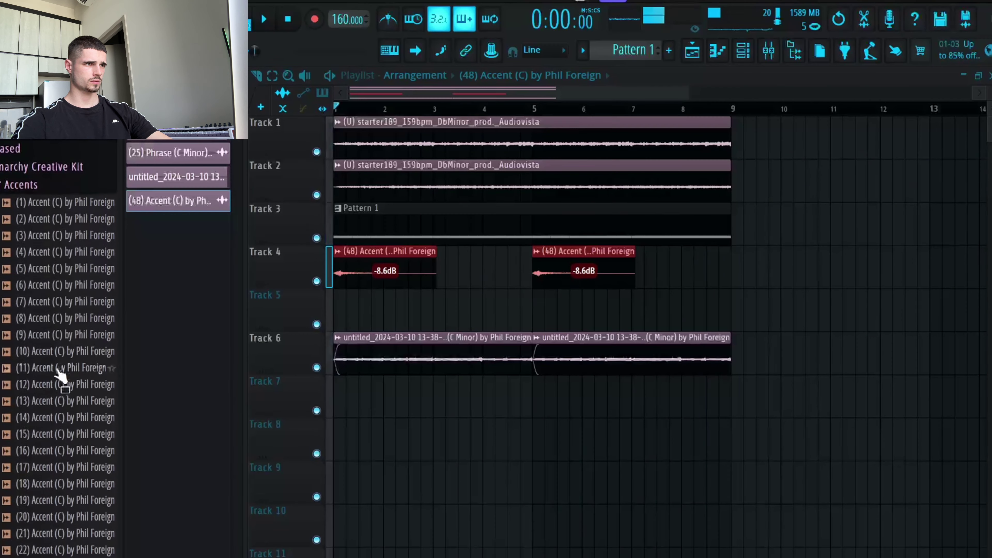
{"action": "left_click", "coordinate": [54, 321]}
{"action": "left_click", "coordinate": [51, 304]}
{"action": "left_click", "coordinate": [47, 288]}
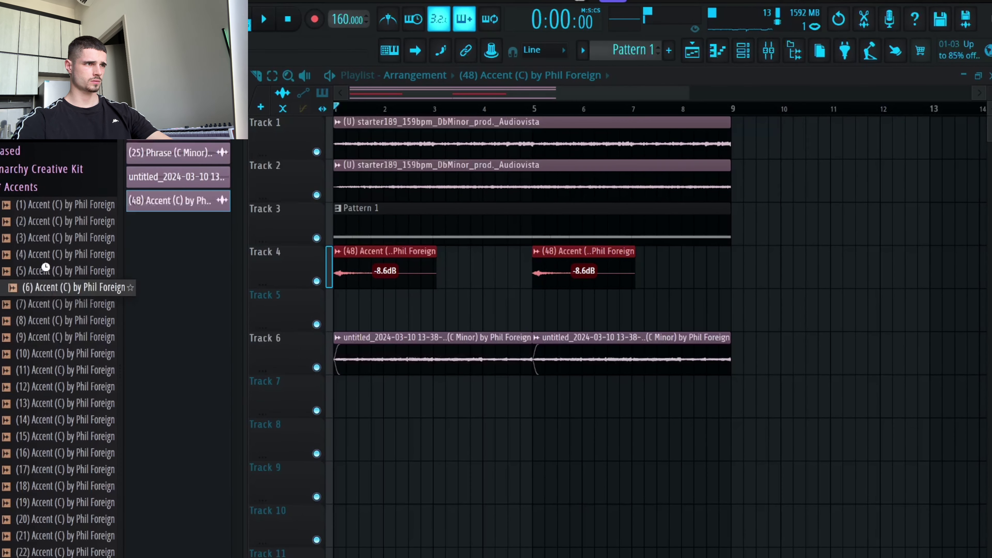
Step: Open the Accents folder of the Antidote One Shot Kit and preview several of its samples
{"action": "left_click", "coordinate": [16, 188]}
{"action": "left_click", "coordinate": [26, 225]}
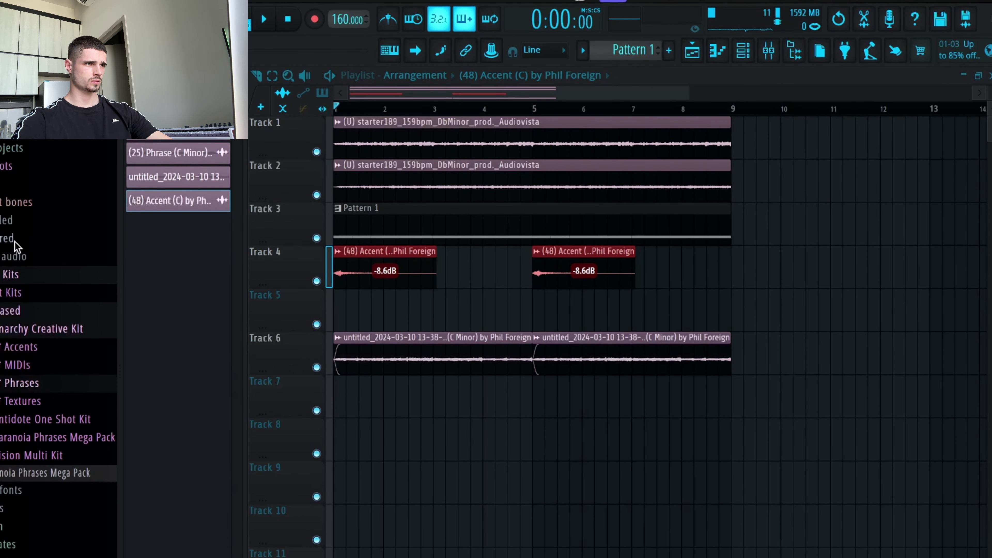
{"action": "left_click", "coordinate": [13, 329]}
{"action": "left_click", "coordinate": [46, 422]}
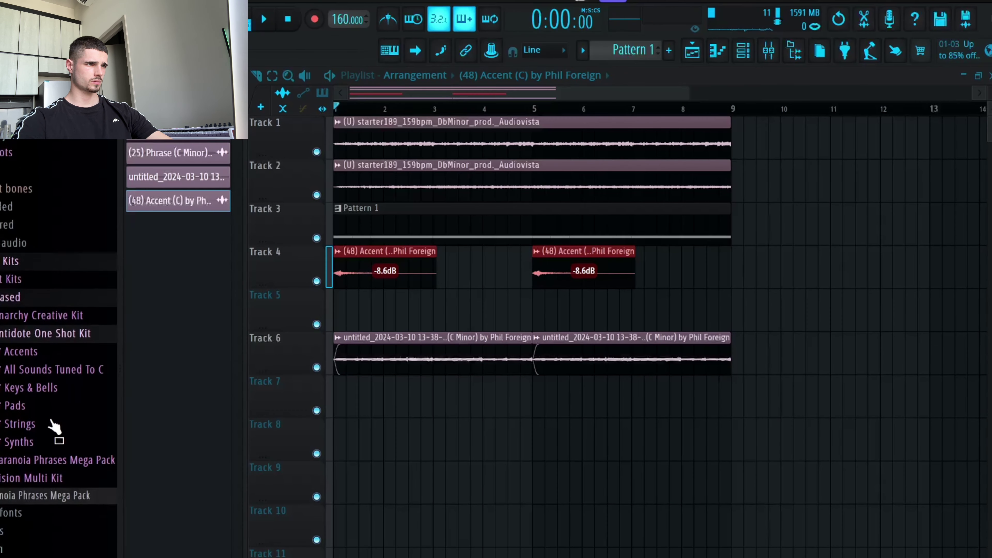
{"action": "left_click", "coordinate": [24, 329]}
{"action": "left_click", "coordinate": [56, 413]}
{"action": "scroll", "coordinate": [56, 416], "scroll_direction": "down", "scroll_amount": 2}
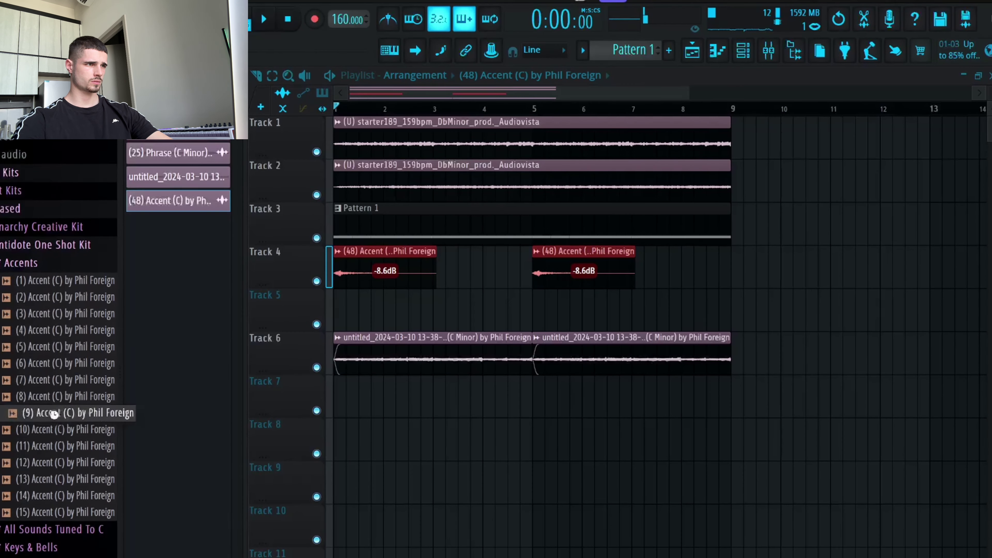
{"action": "left_click", "coordinate": [53, 462]}
{"action": "left_click", "coordinate": [50, 496]}
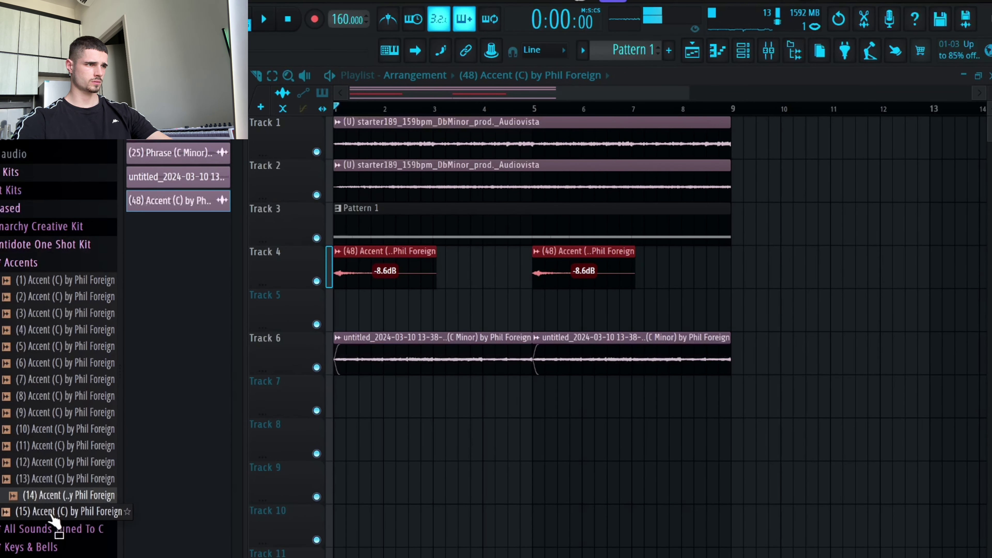
Step: Add the Antidote kit's (1) Accent (C) sample to Track 5 at bar 3 and raise its pitch
{"action": "left_click_drag", "start_coordinate": [52, 280], "coordinate": [453, 318]}
{"action": "double_click", "coordinate": [452, 317]}
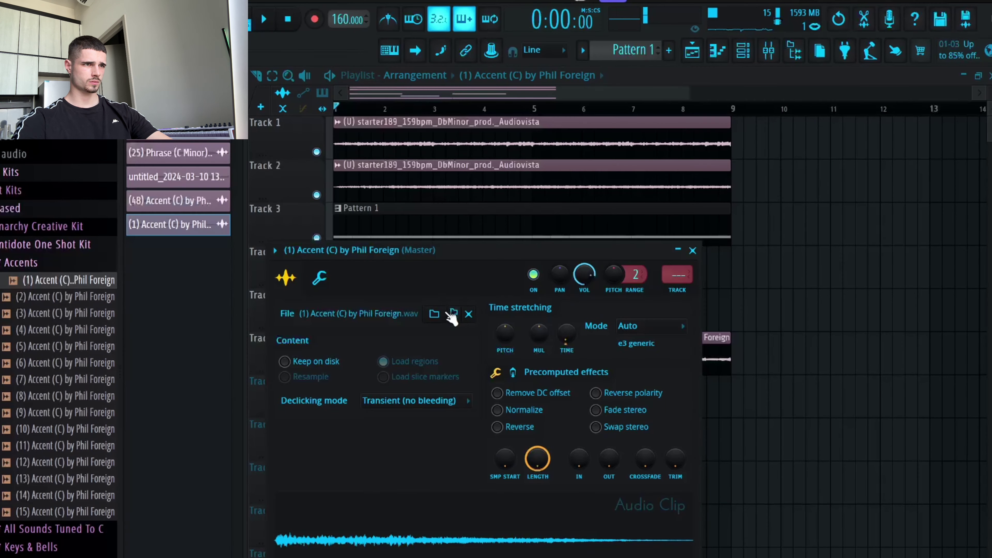
{"action": "right_click", "coordinate": [573, 333]}
{"action": "left_click", "coordinate": [666, 343]}
{"action": "left_click_drag", "start_coordinate": [507, 335], "coordinate": [506, 324]}
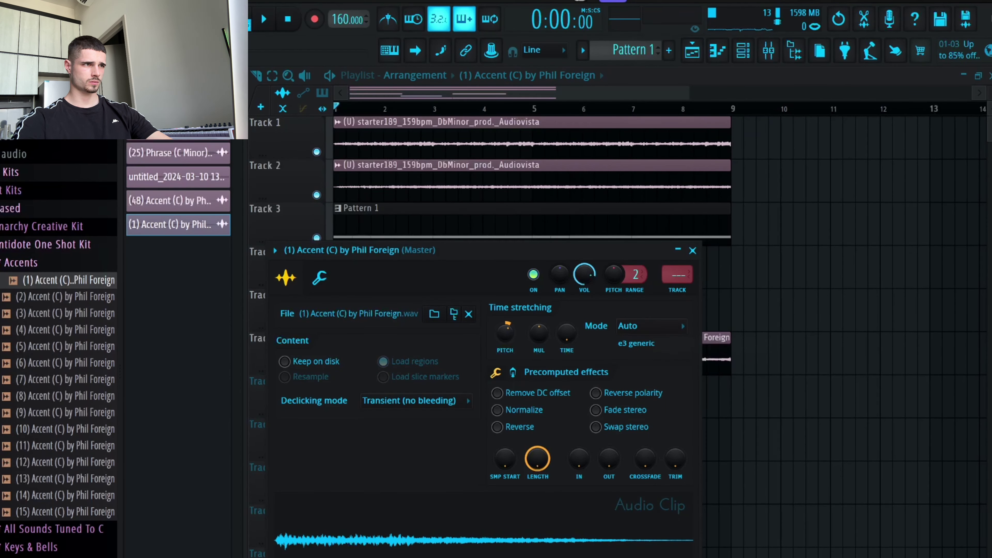
{"action": "left_click", "coordinate": [692, 251]}
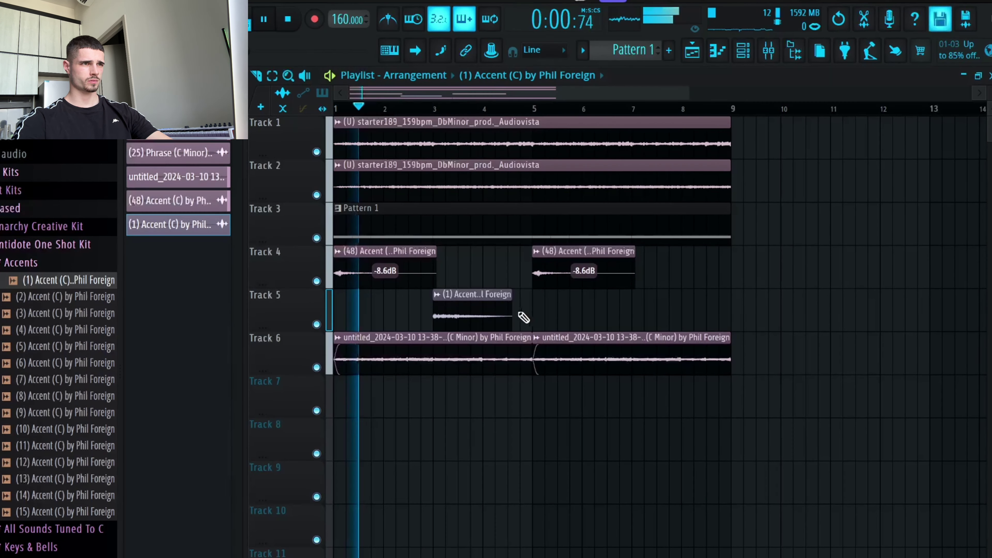
Step: Copy the (1) Accent clip to bar 7 on Track 5 and set both clips to -3.8 dB
{"action": "left_click_drag", "start_coordinate": [450, 307], "coordinate": [653, 307]}
{"action": "left_click_drag", "start_coordinate": [743, 308], "coordinate": [473, 336]}
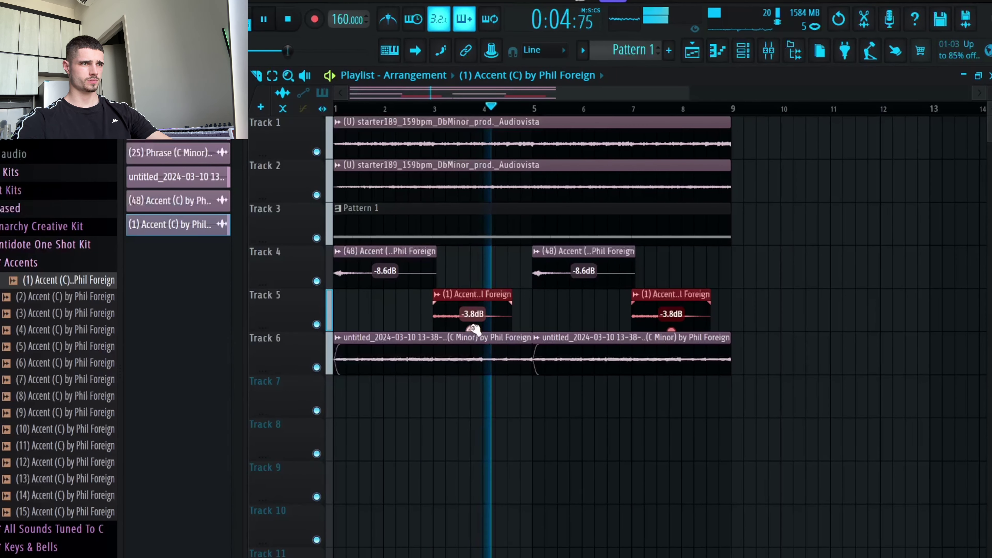
Step: Lower the pitch of the (1) Accent sample and set both of its Track 5 clips to 2.0 dB
{"action": "double_click", "coordinate": [469, 312]}
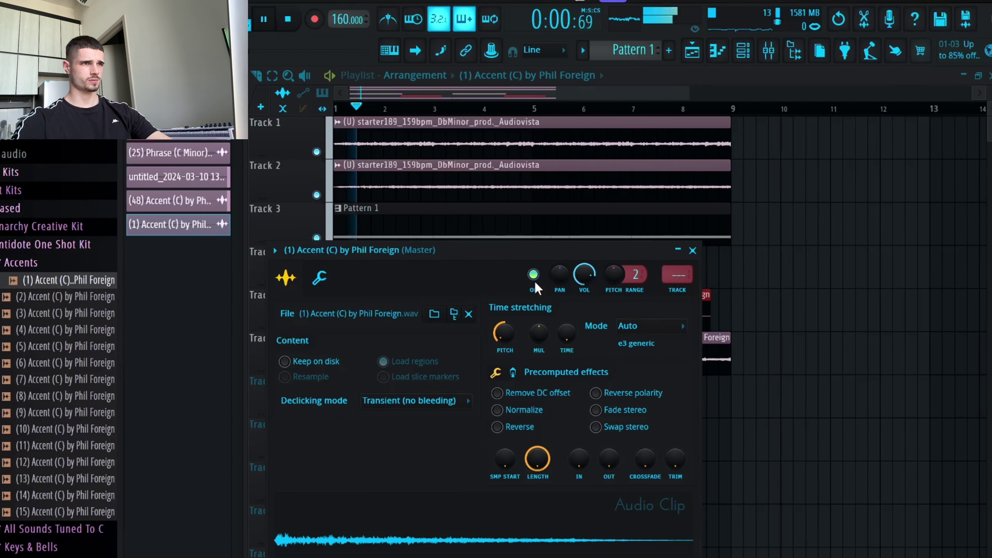
{"action": "left_click", "coordinate": [693, 251]}
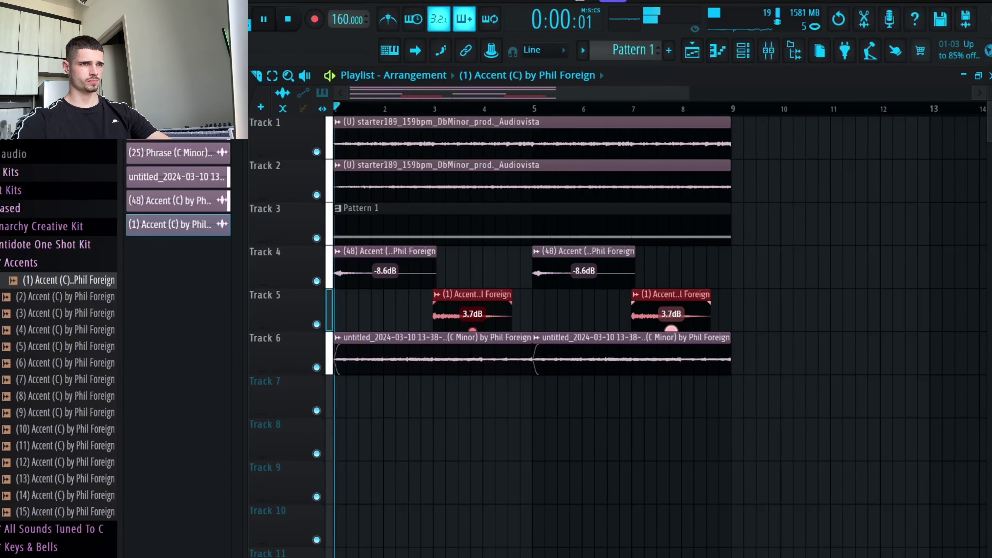
{"action": "left_click_drag", "start_coordinate": [671, 329], "coordinate": [672, 297]}
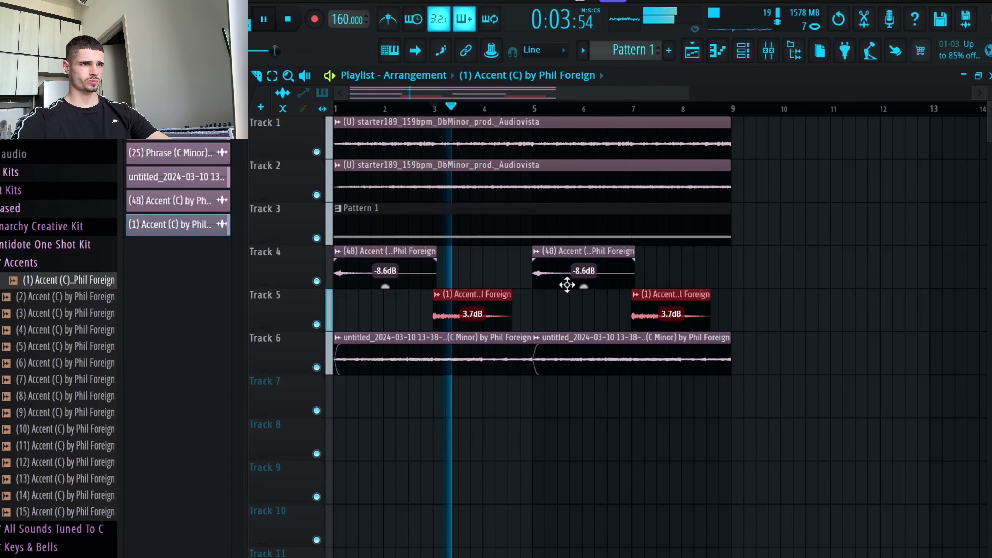
{"action": "left_click_drag", "start_coordinate": [670, 330], "coordinate": [671, 329]}
{"action": "key", "text": "space"}
{"action": "key", "text": "space"}
{"action": "key", "text": "space"}
{"action": "key", "text": "space"}
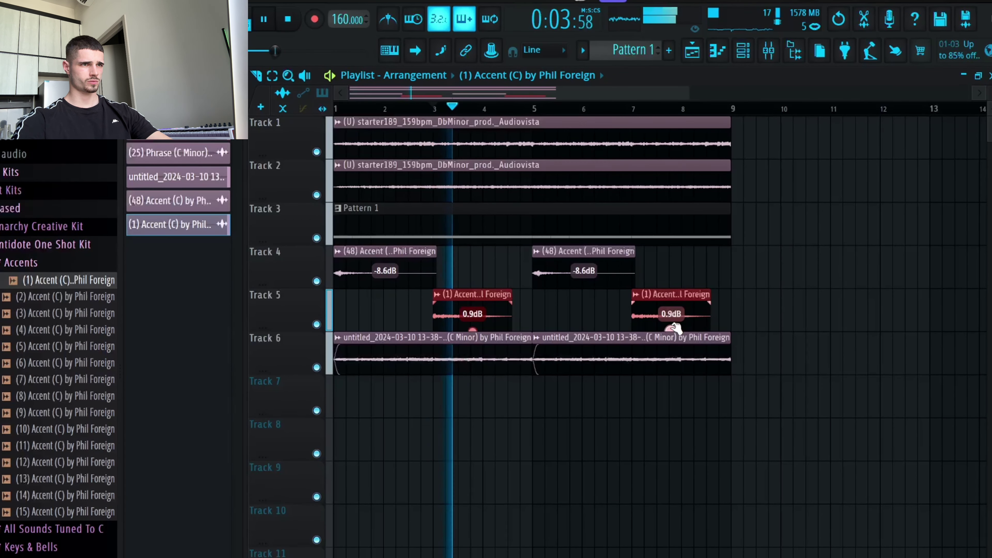
{"action": "left_click", "coordinate": [797, 273]}
{"action": "right_click", "coordinate": [797, 284]}
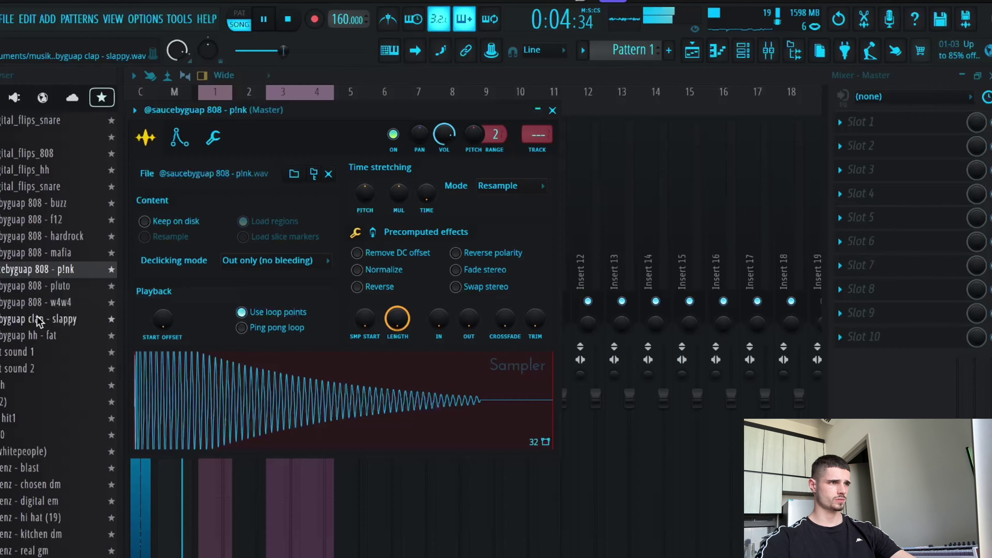
{"action": "left_click", "coordinate": [39, 320]}
{"action": "left_click", "coordinate": [38, 335]}
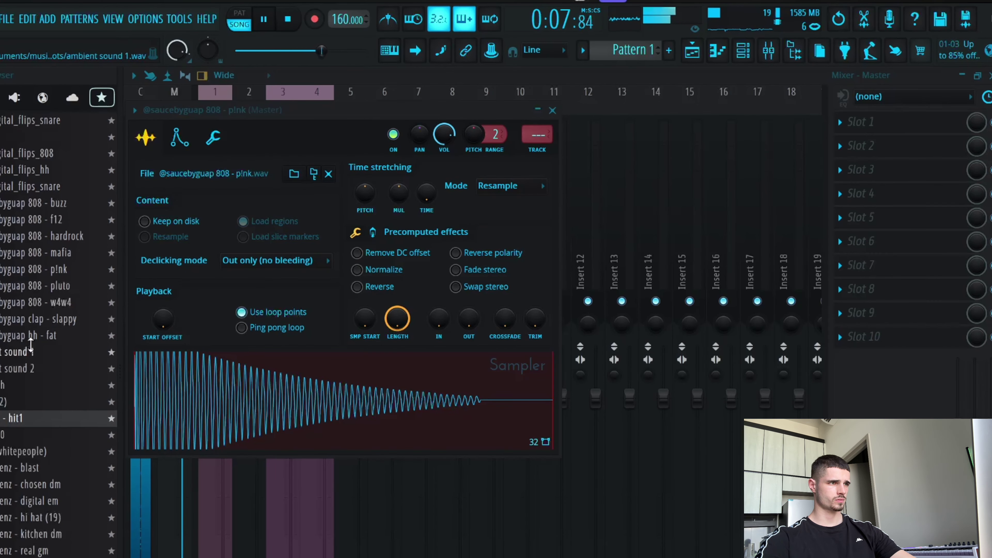
{"action": "left_click", "coordinate": [30, 336]}
{"action": "right_click", "coordinate": [27, 335]}
{"action": "left_click", "coordinate": [52, 358]}
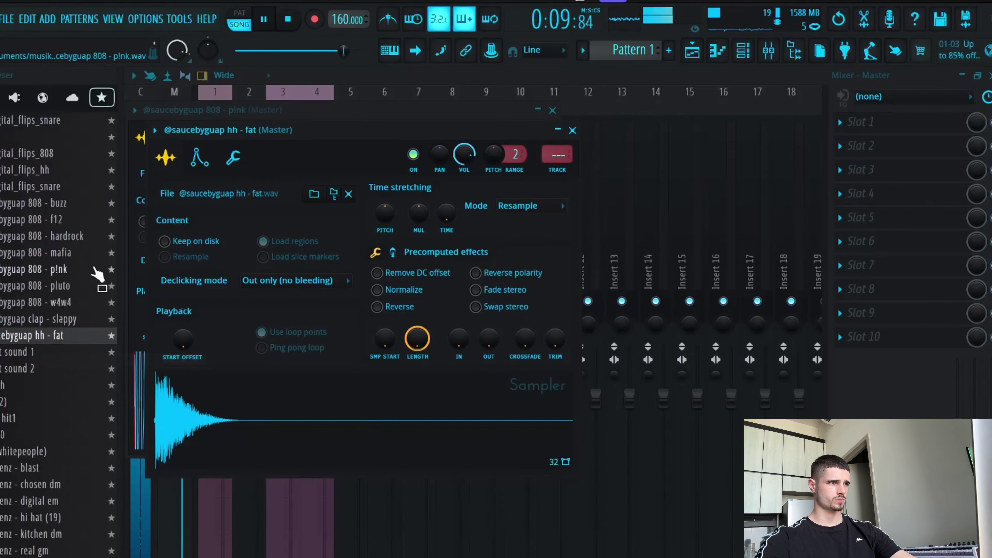
{"action": "left_click", "coordinate": [75, 319]}
{"action": "right_click", "coordinate": [78, 318]}
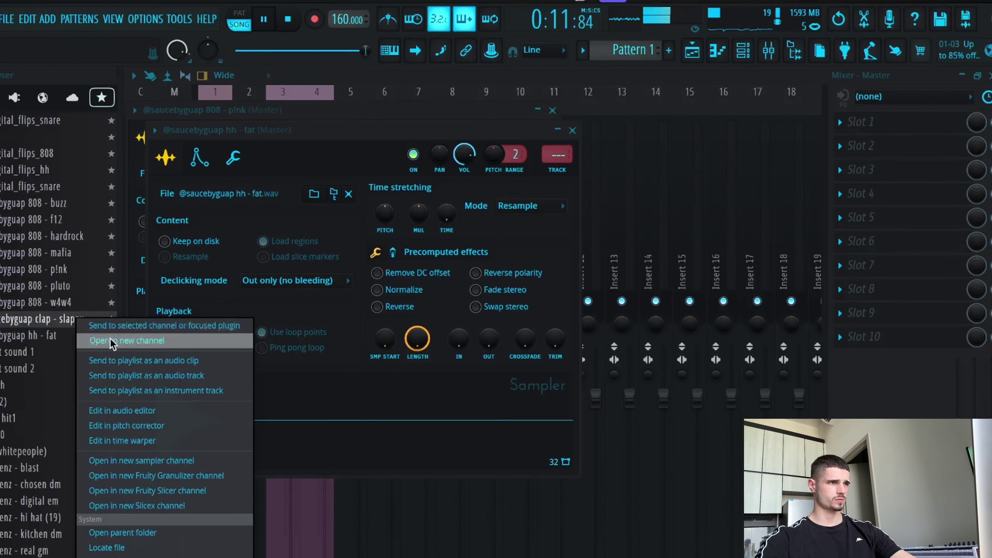
{"action": "left_click", "coordinate": [111, 341]}
{"action": "left_click", "coordinate": [592, 150]}
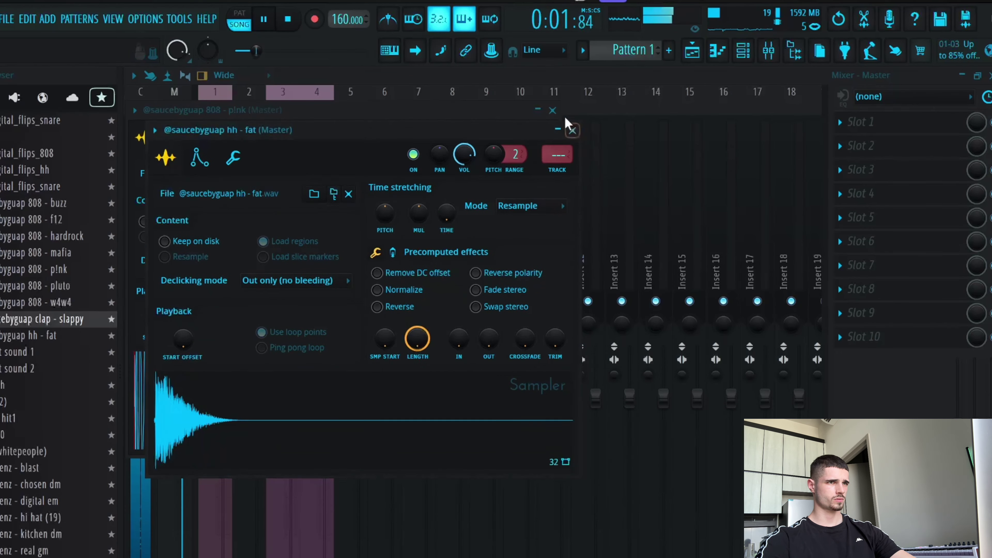
{"action": "left_click", "coordinate": [572, 130]}
{"action": "left_click", "coordinate": [552, 110]}
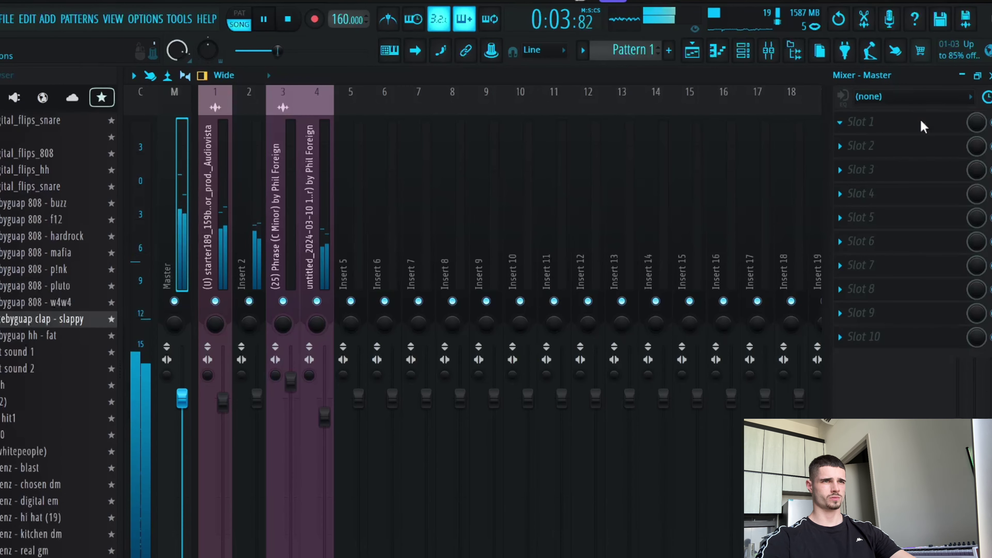
Step: Insert Fruity Soft Clipper in the Master track's first effect slot, then close the mixer and leftover plugin windows
{"action": "left_click", "coordinate": [928, 127]}
{"action": "left_click", "coordinate": [664, 67]}
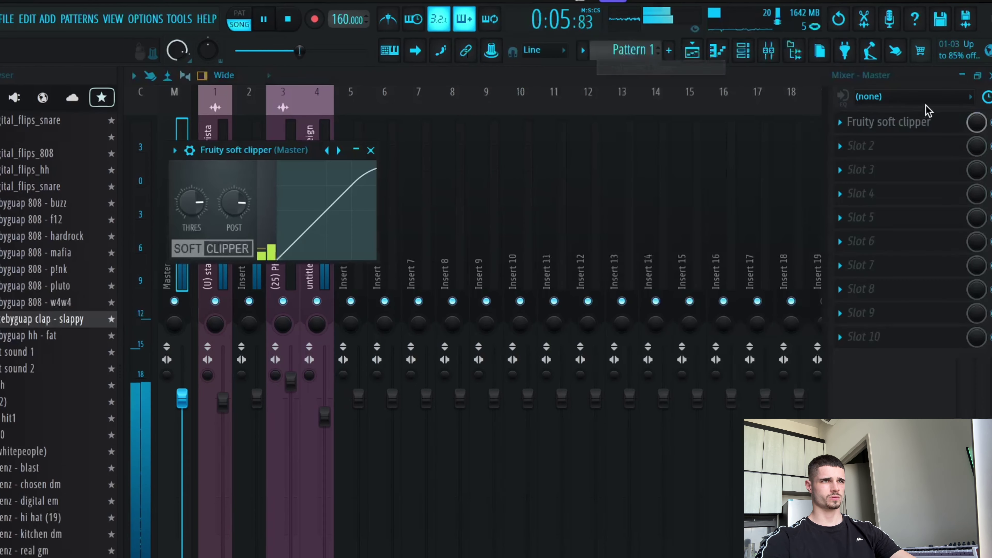
{"action": "left_click", "coordinate": [989, 76]}
{"action": "left_click", "coordinate": [572, 130]}
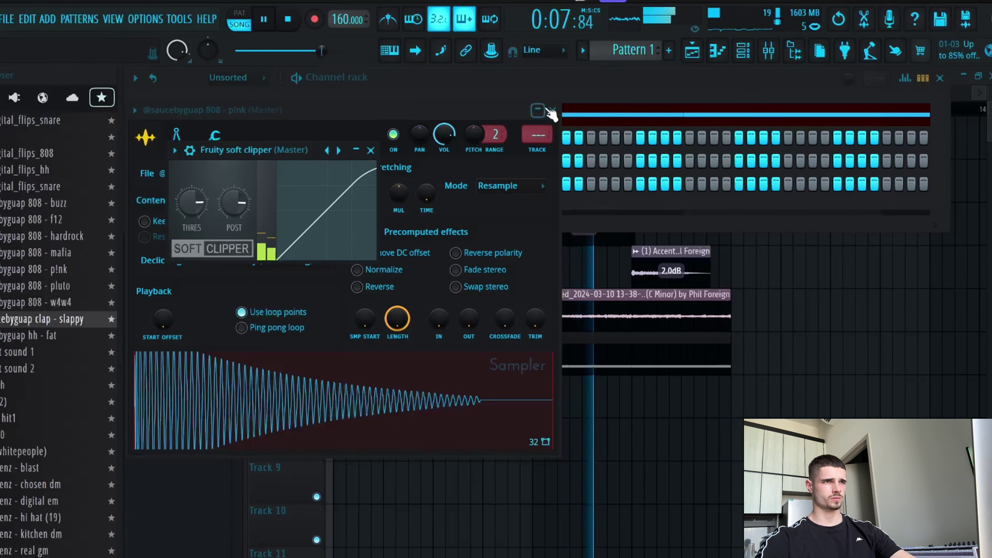
{"action": "left_click", "coordinate": [553, 110]}
{"action": "left_click", "coordinate": [371, 151]}
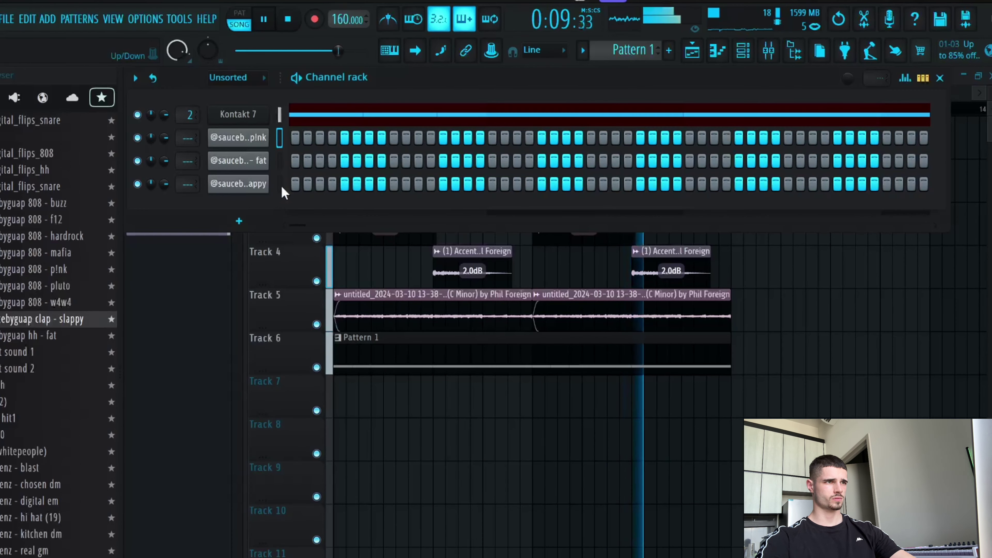
Step: Move the hi-hat channel below the clap channel and place clap hits on steps 9 and 25
{"action": "left_click", "coordinate": [285, 170]}
{"action": "key", "text": "alt+Down"}
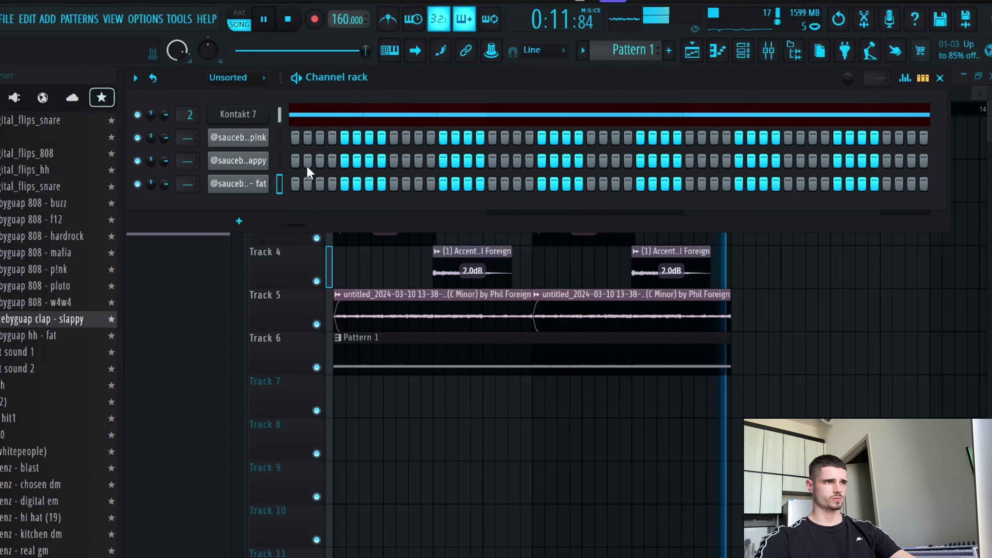
{"action": "left_click", "coordinate": [394, 160]}
{"action": "left_click", "coordinate": [591, 161]}
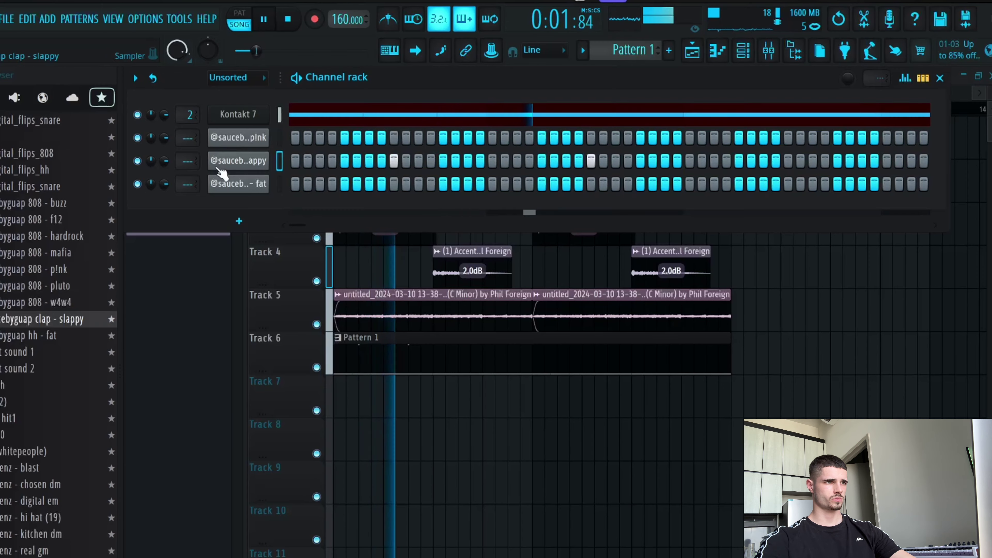
Step: Duplicate the clap hits from bars 1 and 2 into bars 3 and 4 in the piano roll
{"action": "right_click", "coordinate": [266, 153]}
{"action": "left_click", "coordinate": [289, 160]}
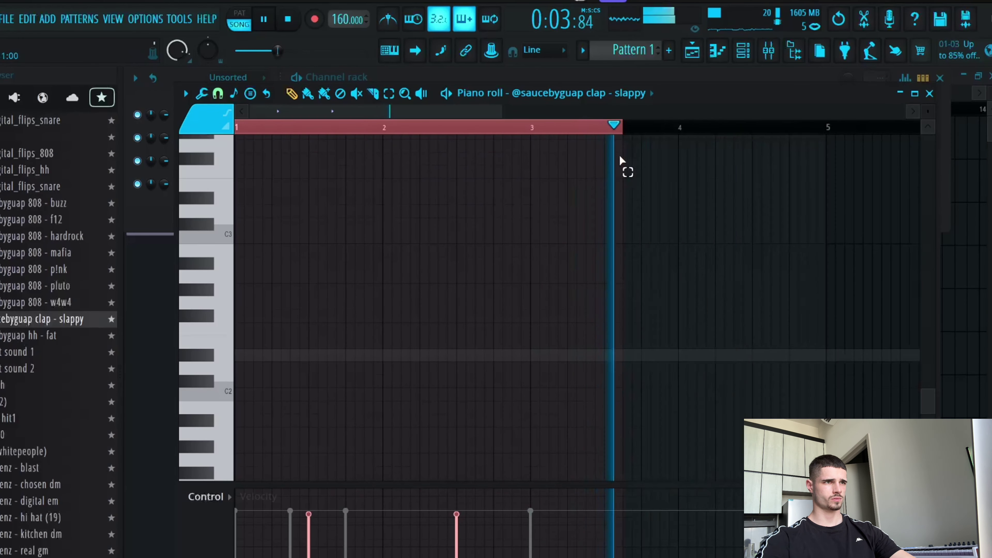
{"action": "left_click_drag", "start_coordinate": [621, 161], "coordinate": [532, 192]}
{"action": "key", "text": "ctrl+b"}
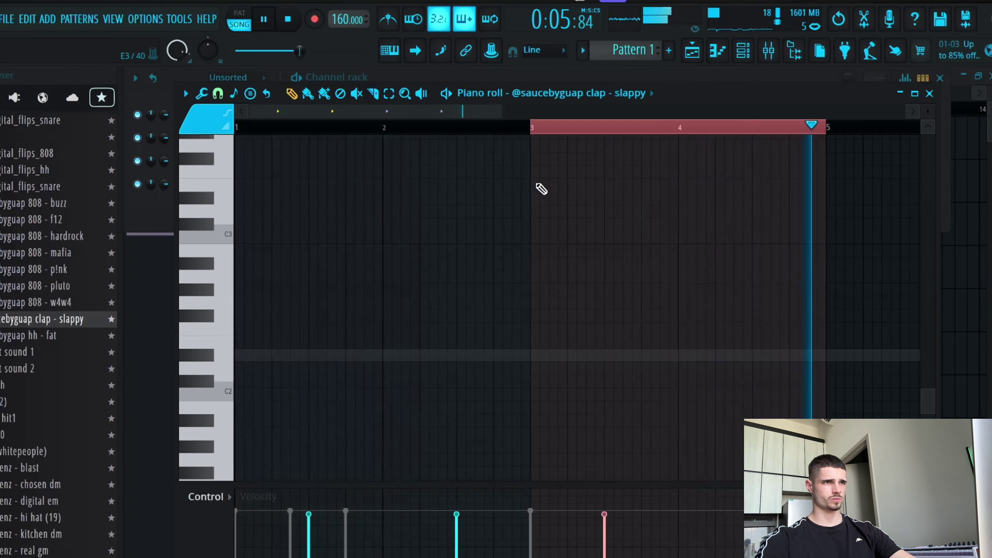
{"action": "left_click", "coordinate": [929, 93]}
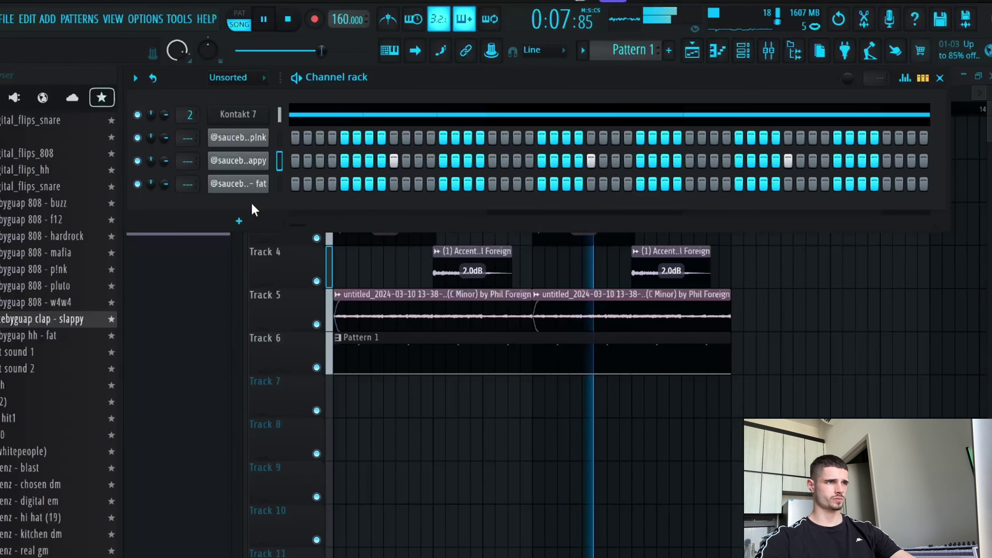
Step: Fill the hi-hat channel on every second step and place 808 hits on steps 1 and 7
{"action": "right_click", "coordinate": [266, 183]}
{"action": "left_click", "coordinate": [295, 137]}
{"action": "left_click", "coordinate": [369, 138]}
Step: Set the 808 channel to cut itself, with both its Cut and By groups at 2
{"action": "key", "text": "space"}
{"action": "left_click", "coordinate": [255, 140]}
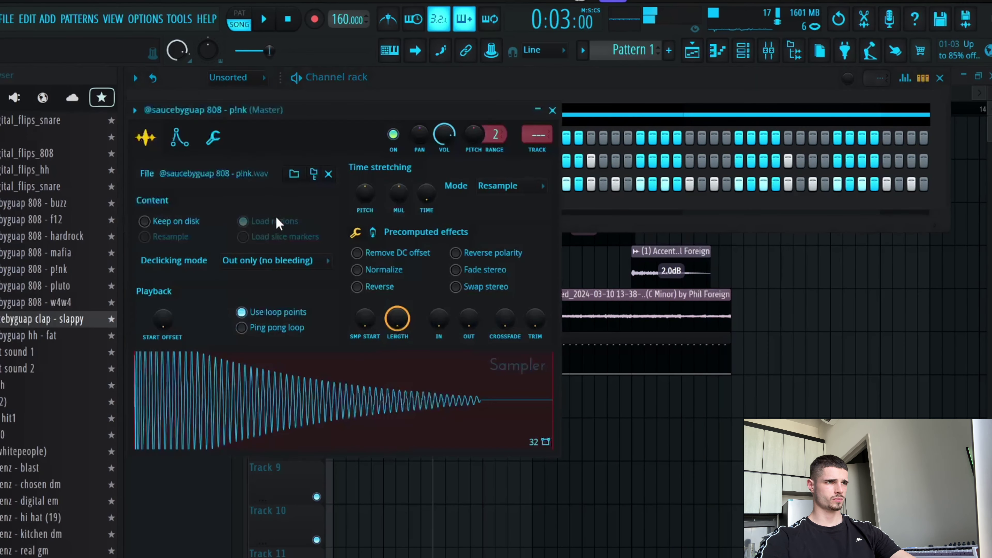
{"action": "left_click", "coordinate": [214, 138]}
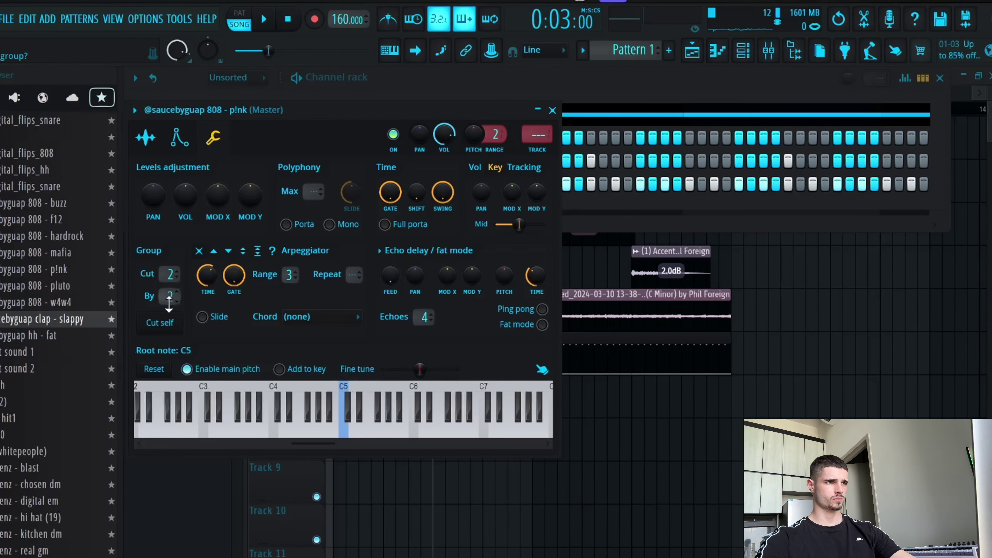
{"action": "left_click", "coordinate": [553, 110]}
Step: Add D#5 hits to the 808's piano roll on step 13 of bar 1, the start of bar 3, and steps 5 and 11 of bar 4
{"action": "right_click", "coordinate": [277, 132]}
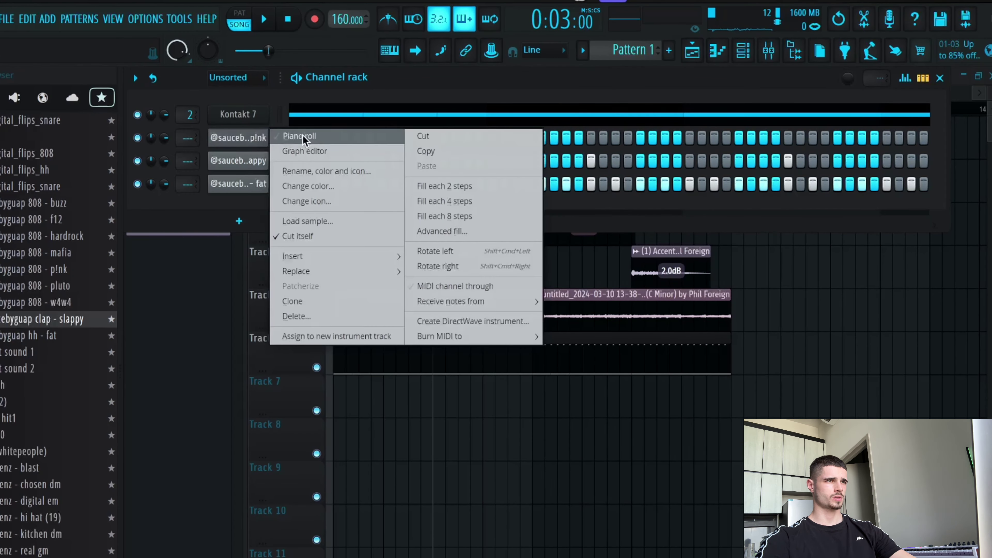
{"action": "left_click", "coordinate": [303, 135]}
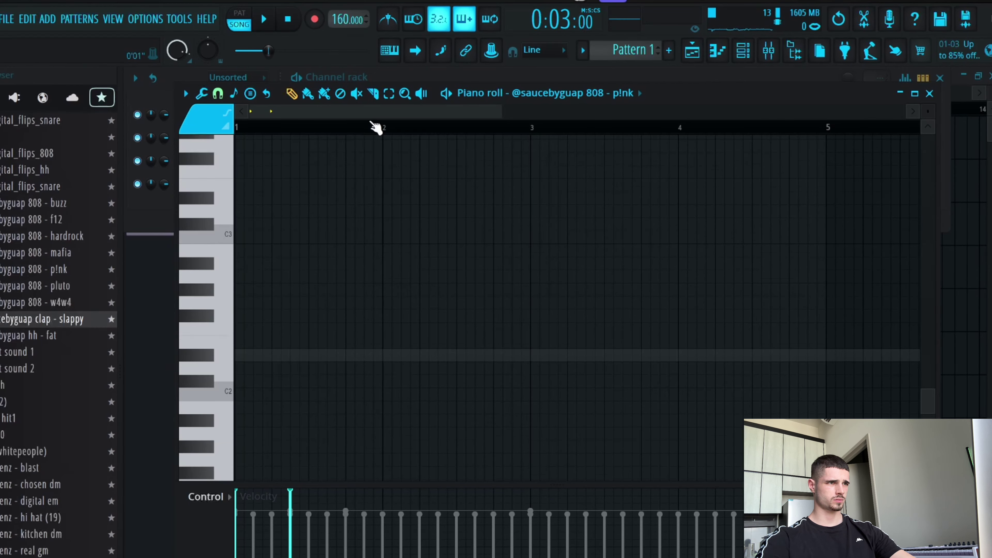
{"action": "scroll", "coordinate": [381, 238], "scroll_direction": "up", "scroll_amount": 5}
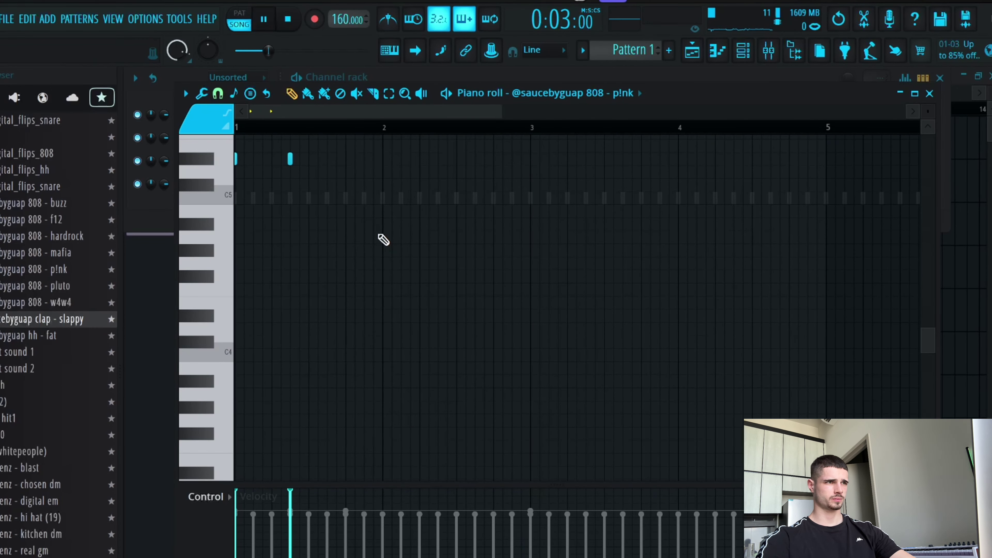
{"action": "scroll", "coordinate": [526, 139], "scroll_direction": "up", "scroll_amount": 1}
{"action": "left_click_drag", "start_coordinate": [500, 112], "coordinate": [397, 135]}
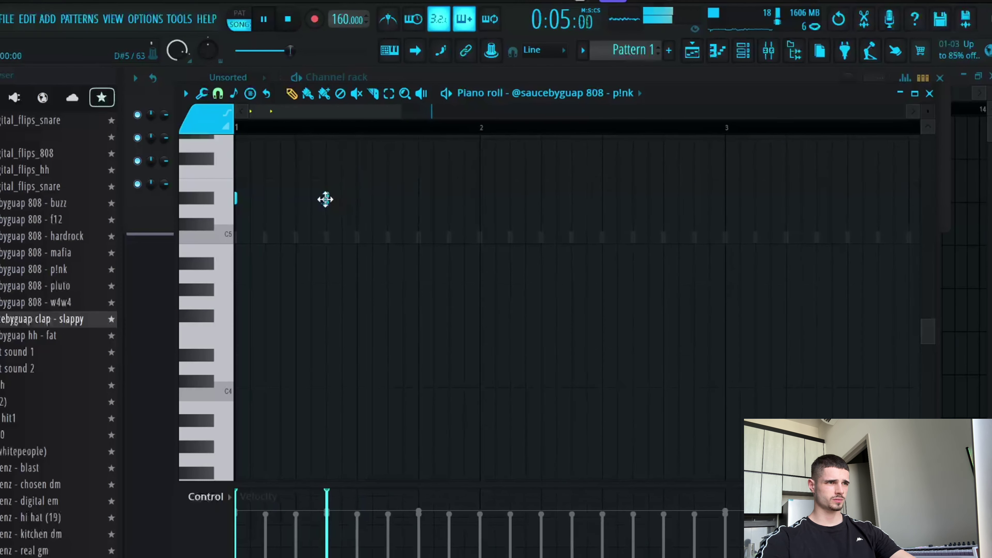
{"action": "left_click", "coordinate": [325, 199]}
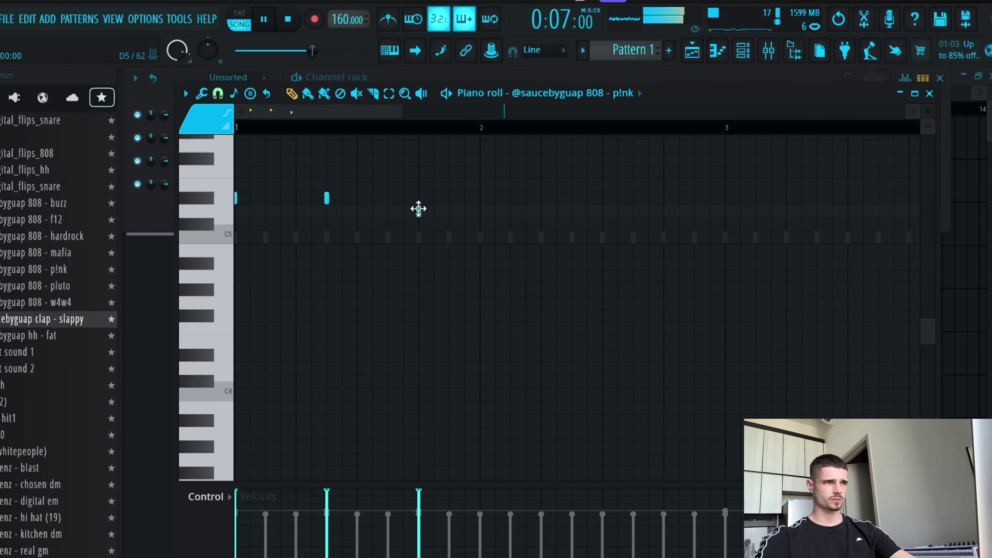
{"action": "left_click_drag", "start_coordinate": [400, 114], "coordinate": [560, 158]}
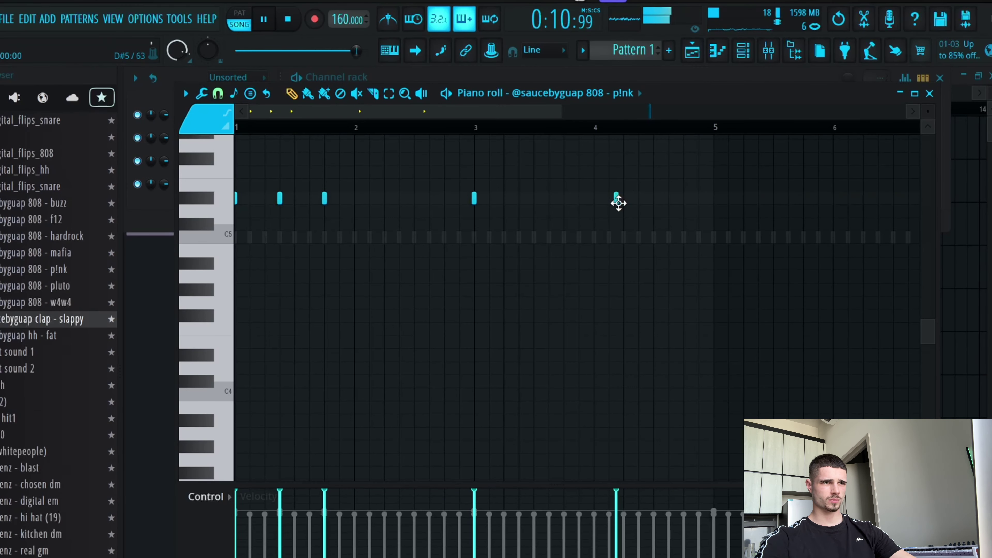
Step: Duplicate the whole four-bar 808 pattern into bars 5 to 8 and close the piano roll
{"action": "key", "text": "ctrl+a"}
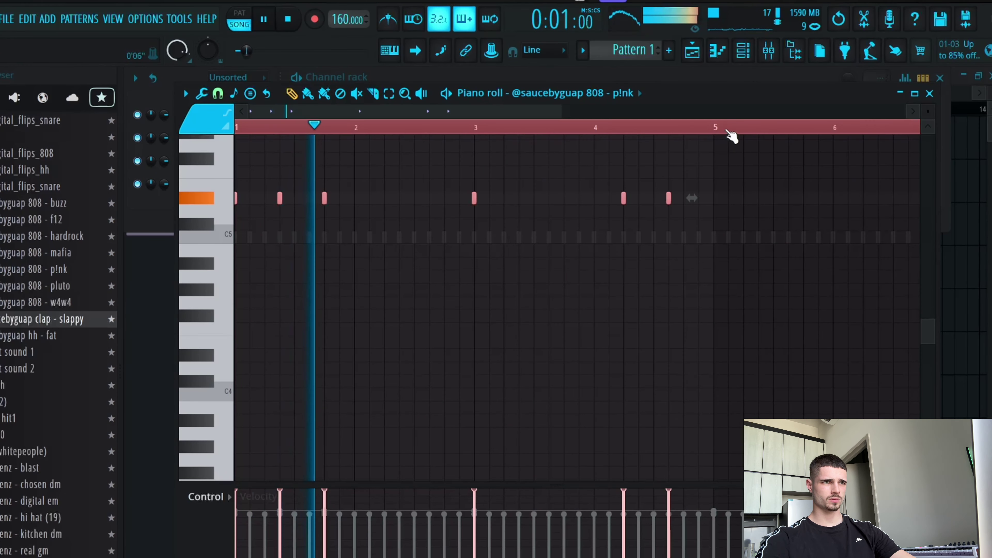
{"action": "key", "text": "ctrl+b"}
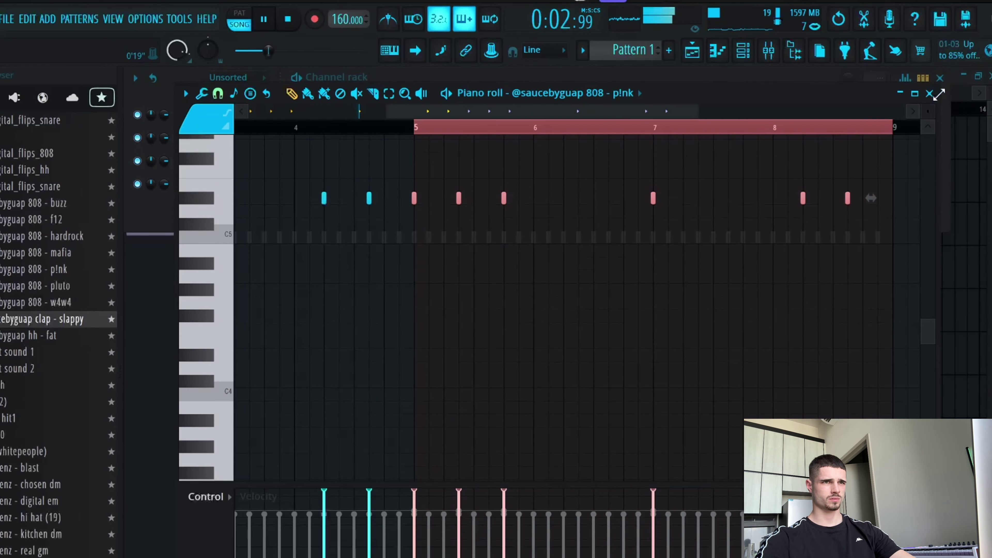
{"action": "left_click", "coordinate": [930, 94]}
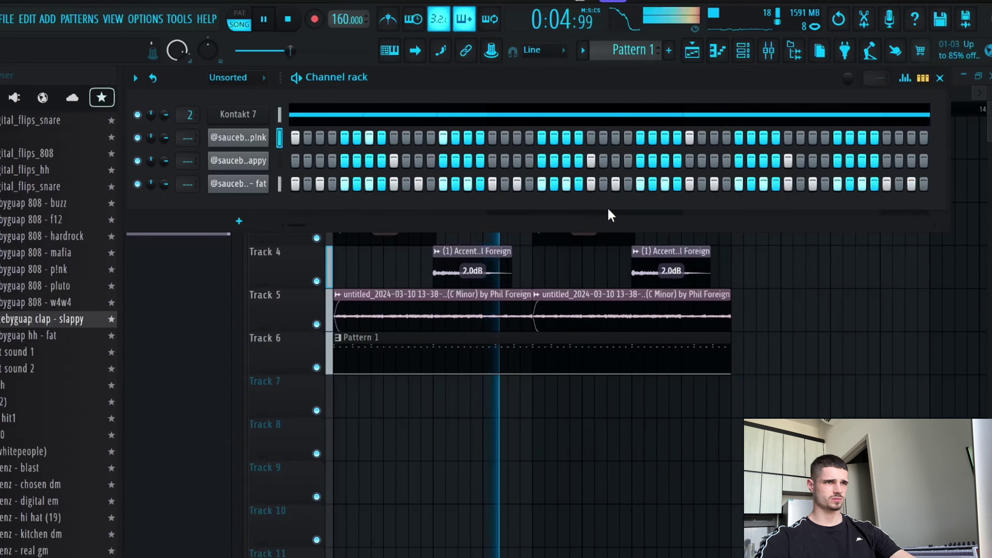
Step: Add two extra D#5 808 hits in bar 8, one half a step after step 5 and one on step 7
{"action": "right_click", "coordinate": [263, 137]}
{"action": "left_click", "coordinate": [276, 137]}
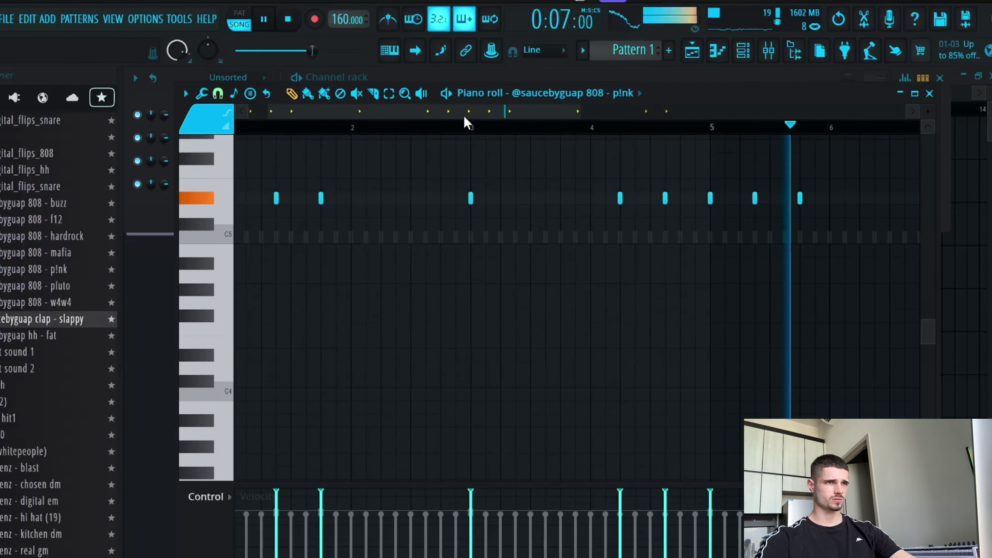
{"action": "left_click", "coordinate": [577, 198]}
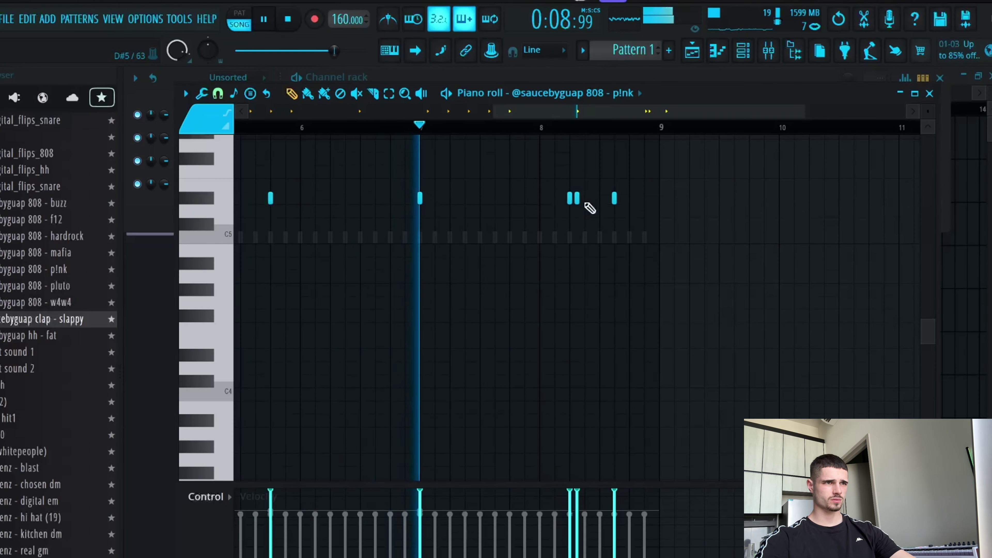
{"action": "left_click_drag", "start_coordinate": [576, 202], "coordinate": [572, 205]}
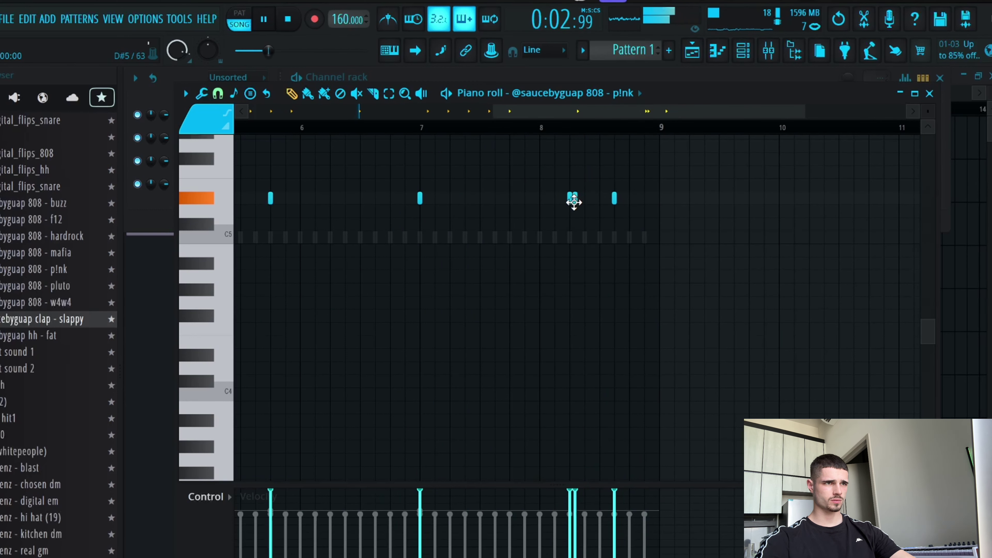
{"action": "left_click", "coordinate": [557, 129]}
{"action": "left_click", "coordinate": [584, 199]}
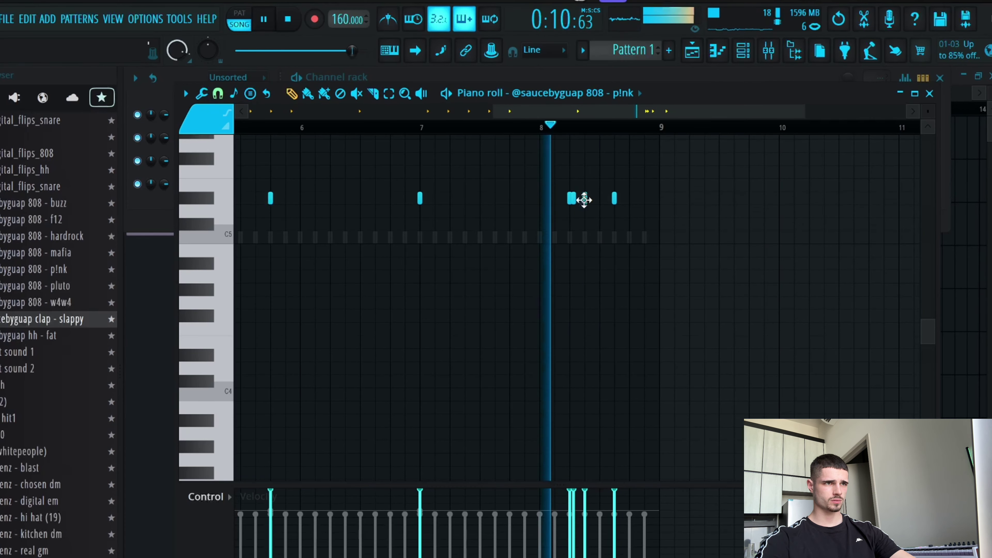
{"action": "scroll", "coordinate": [592, 211], "scroll_direction": "up", "scroll_amount": 4}
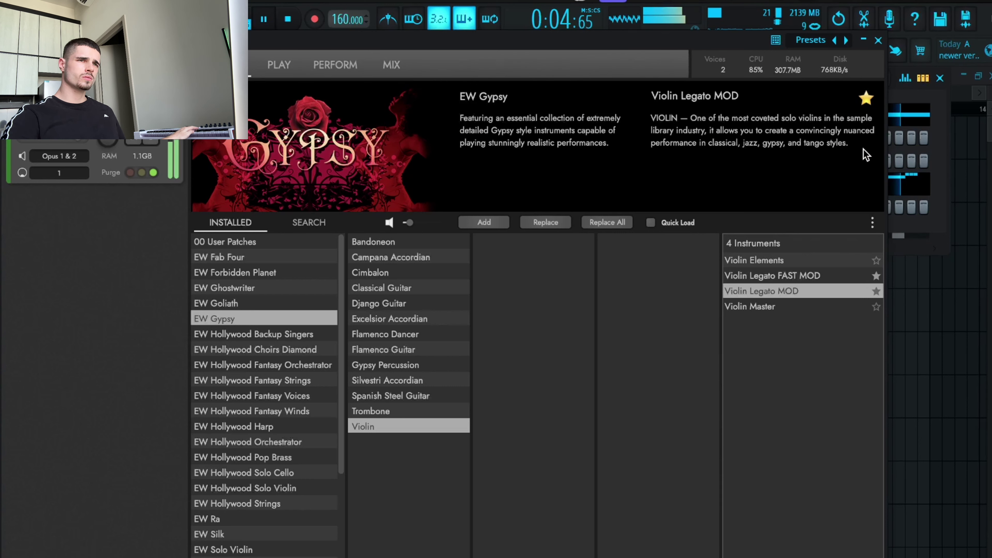
Step: Close the Opus instrument and record an eight-bar violin melody starting D#5, F#5, F5, G#5, A#5
{"action": "left_click", "coordinate": [878, 40]}
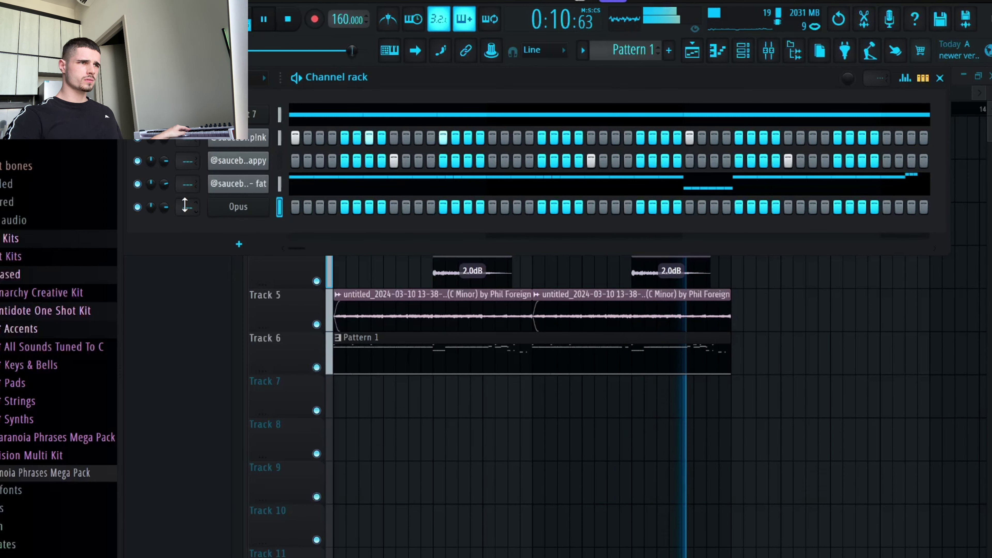
{"action": "left_click", "coordinate": [315, 21]}
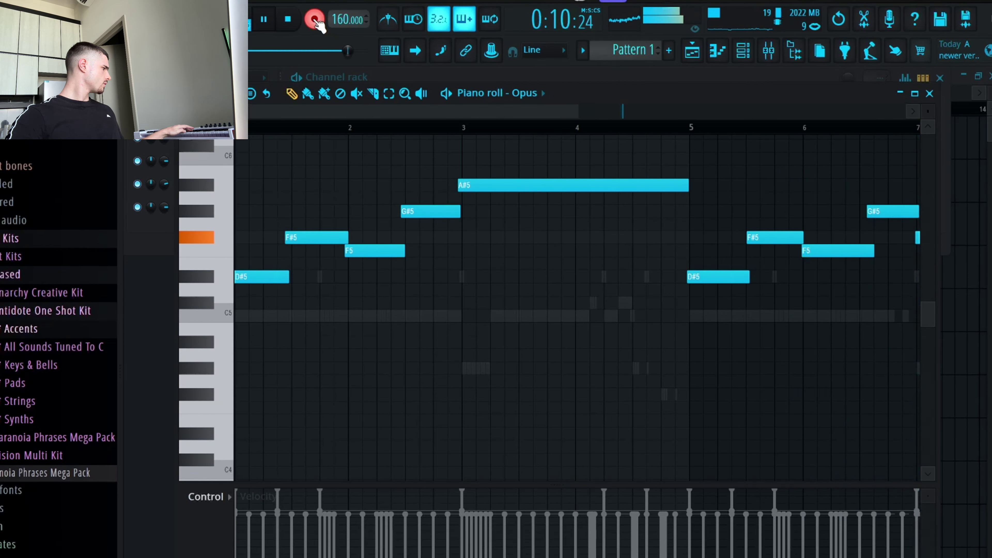
{"action": "left_click", "coordinate": [322, 26]}
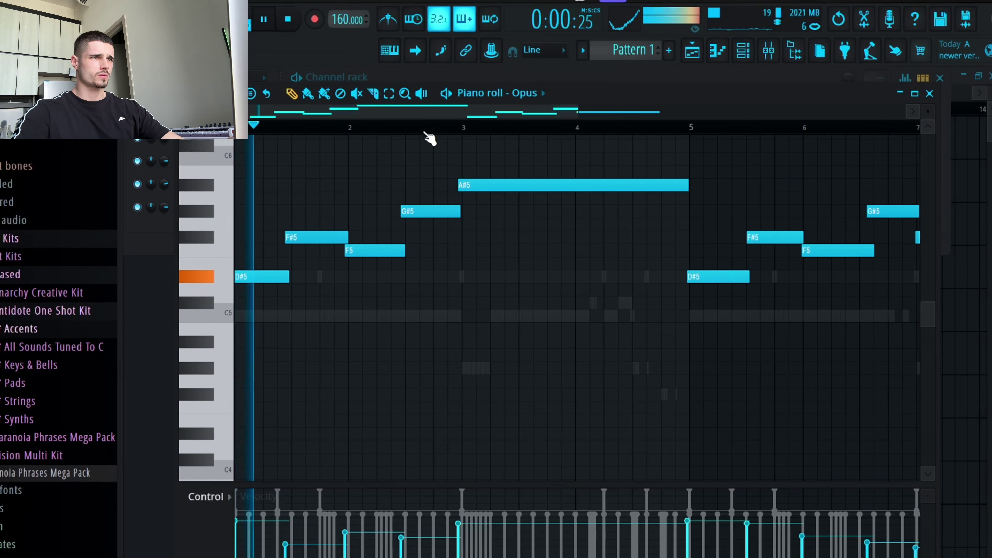
Step: Quantize the recorded violin notes and shift the first G#5 to the middle of bar 2
{"action": "scroll", "coordinate": [491, 121], "scroll_direction": "right", "scroll_amount": 1}
{"action": "key", "text": "ctrl+q"}
{"action": "left_click", "coordinate": [446, 238]}
{"action": "right_click", "coordinate": [459, 252]}
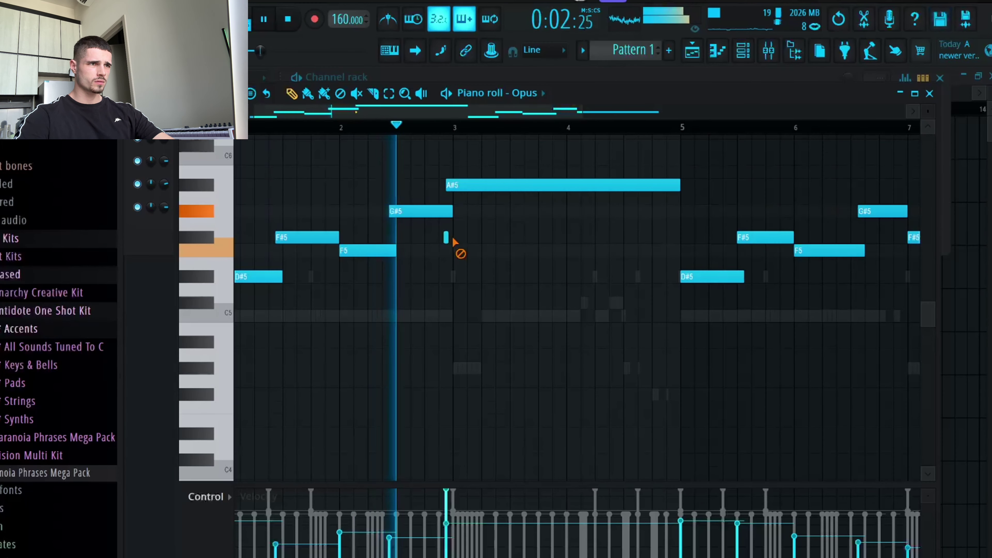
{"action": "key", "text": "space"}
{"action": "right_click", "coordinate": [447, 238]}
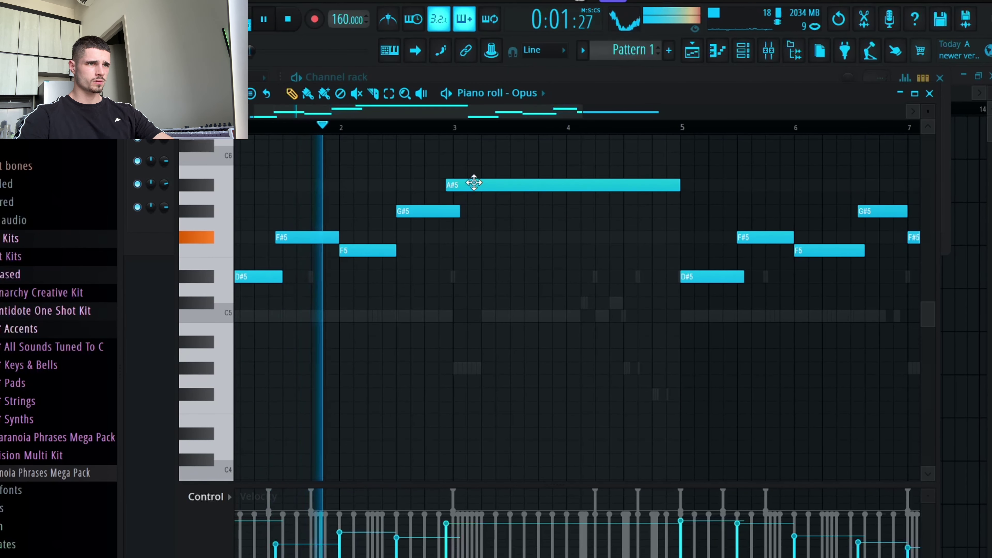
Step: Move the first F#5 to the middle of bar 1 and the A#5 to the start of bar 3, lowering the A#5's velocity
{"action": "left_click_drag", "start_coordinate": [467, 184], "coordinate": [481, 186]}
{"action": "key", "text": "space"}
{"action": "key", "text": "space"}
{"action": "left_click_drag", "start_coordinate": [299, 241], "coordinate": [338, 239]}
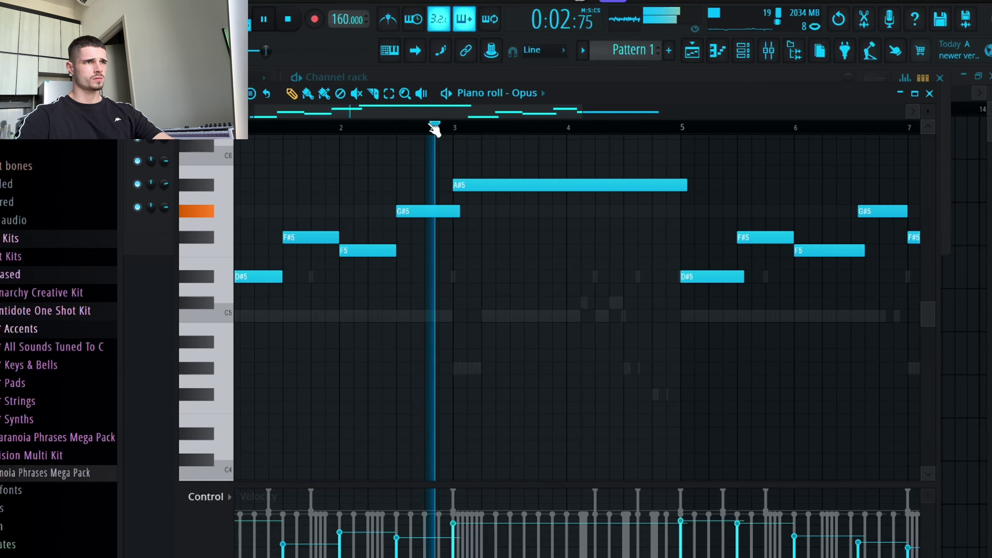
{"action": "left_click", "coordinate": [504, 185], "text": "ctrl"}
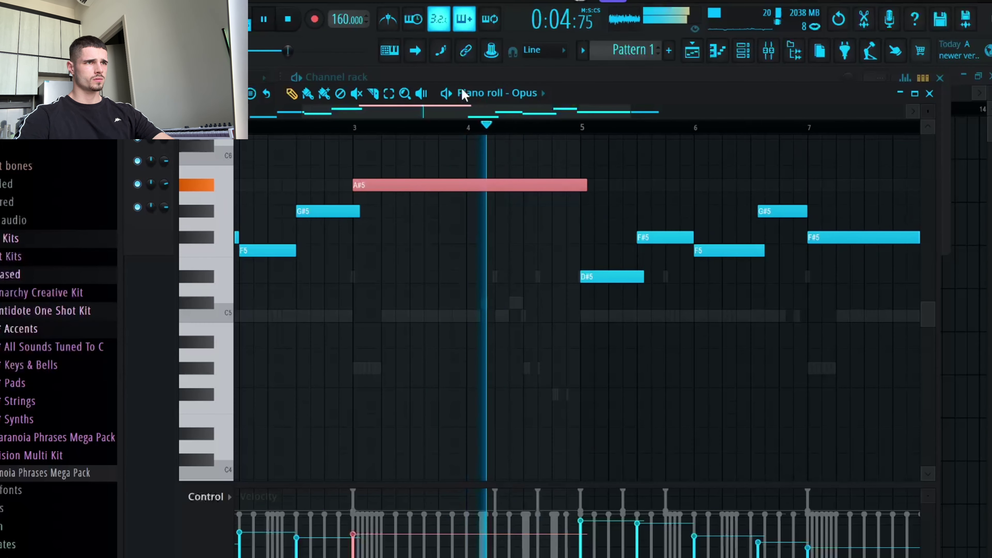
Step: Change the second G#5 to a D#5 starting mid-bar 6 and ending at bar 7, and the final F#5 to an F5 lasting until bar 9
{"action": "left_click_drag", "start_coordinate": [459, 111], "coordinate": [561, 146]}
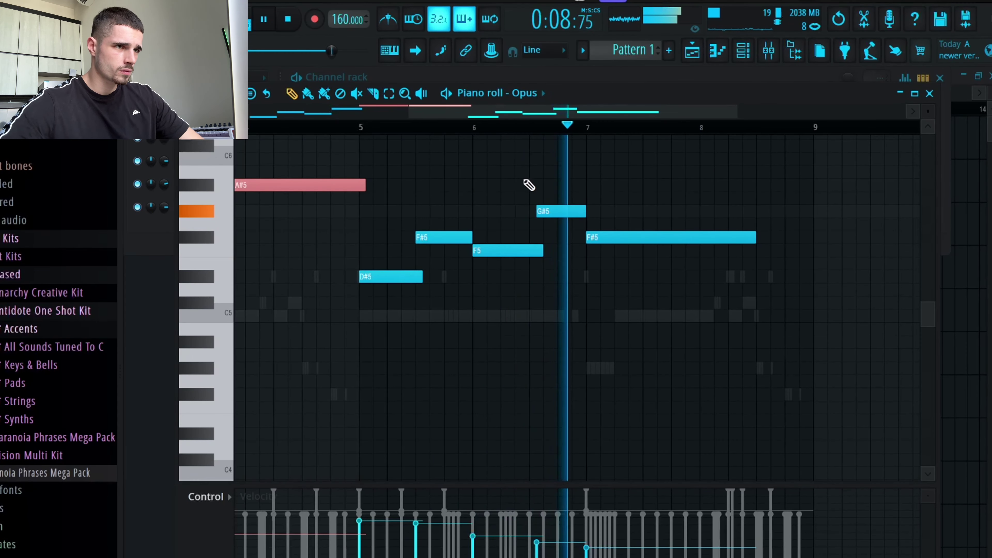
{"action": "key", "text": "space"}
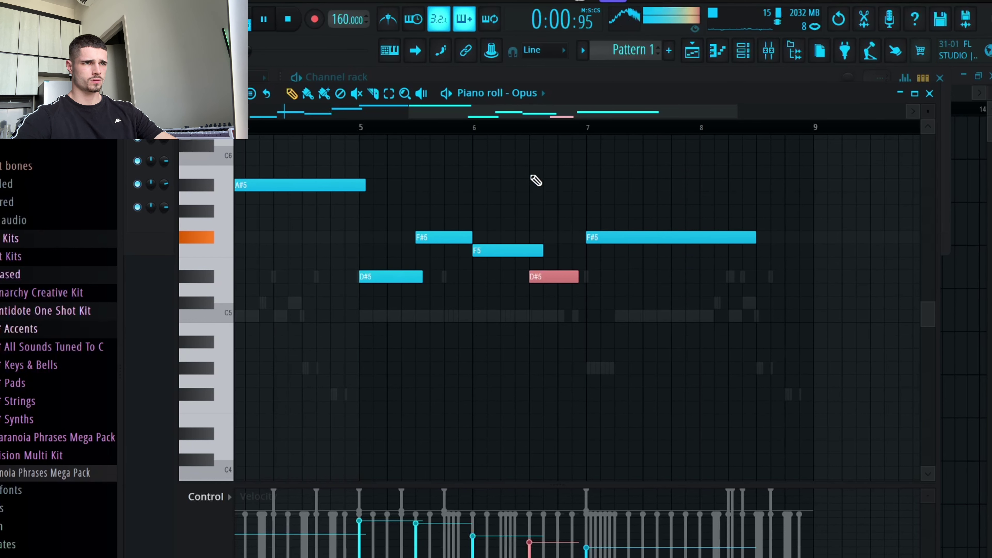
{"action": "left_click", "coordinate": [437, 127]}
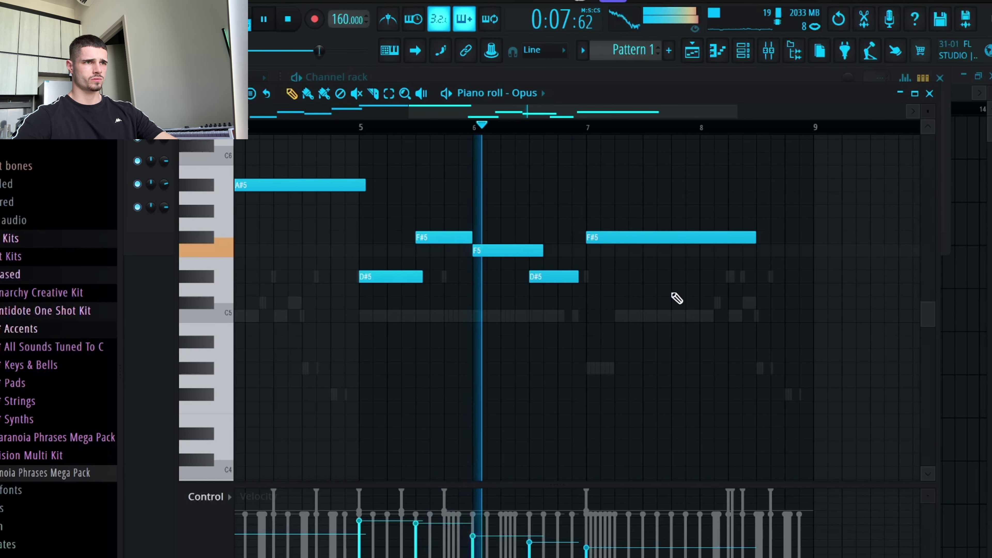
{"action": "left_click_drag", "start_coordinate": [632, 241], "coordinate": [631, 261]}
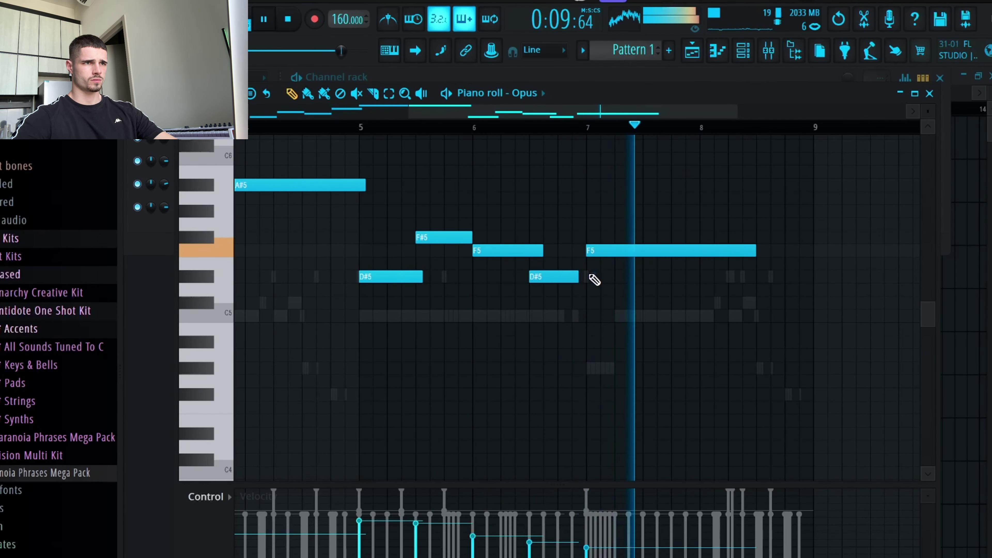
{"action": "left_click_drag", "start_coordinate": [578, 280], "coordinate": [586, 279]}
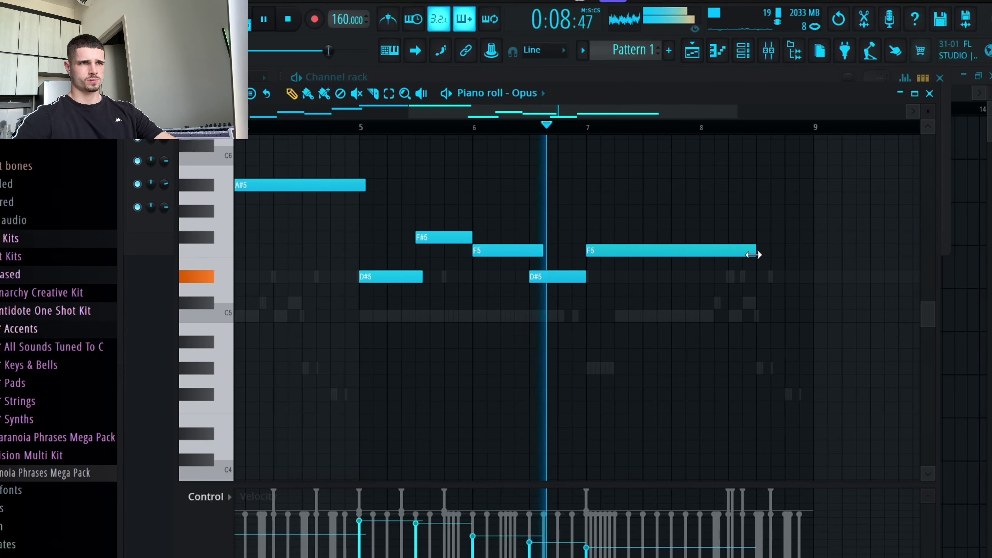
{"action": "left_click_drag", "start_coordinate": [757, 254], "coordinate": [813, 258]}
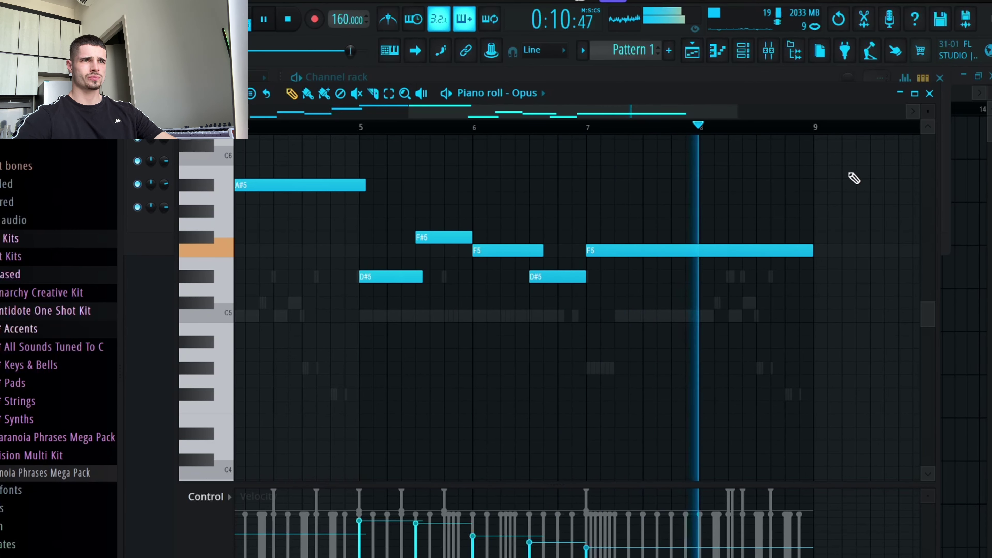
{"action": "left_click", "coordinate": [929, 93]}
Step: Insert Raum in the first effect slot of mixer track Insert 5 and lower that track's volume
{"action": "left_click", "coordinate": [769, 50]}
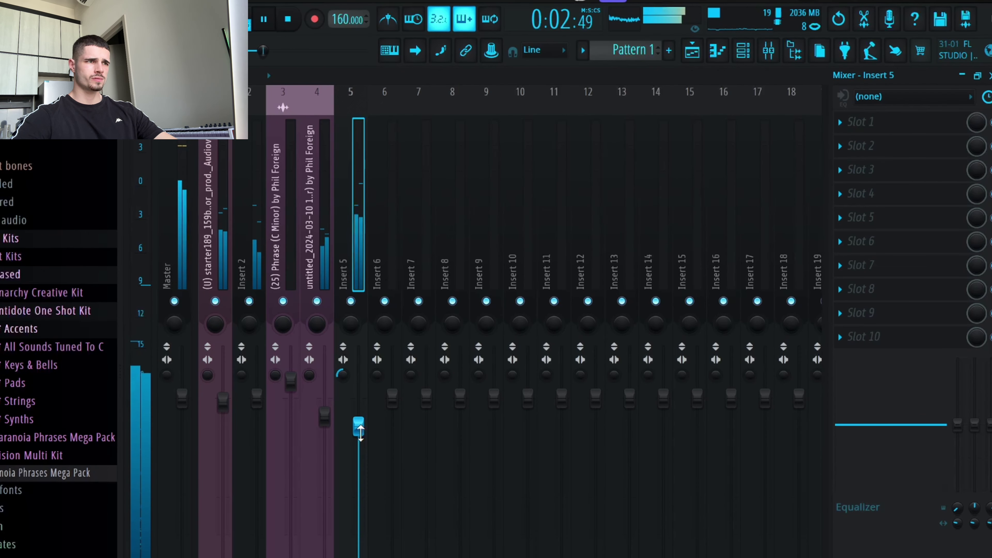
{"action": "left_click", "coordinate": [860, 123]}
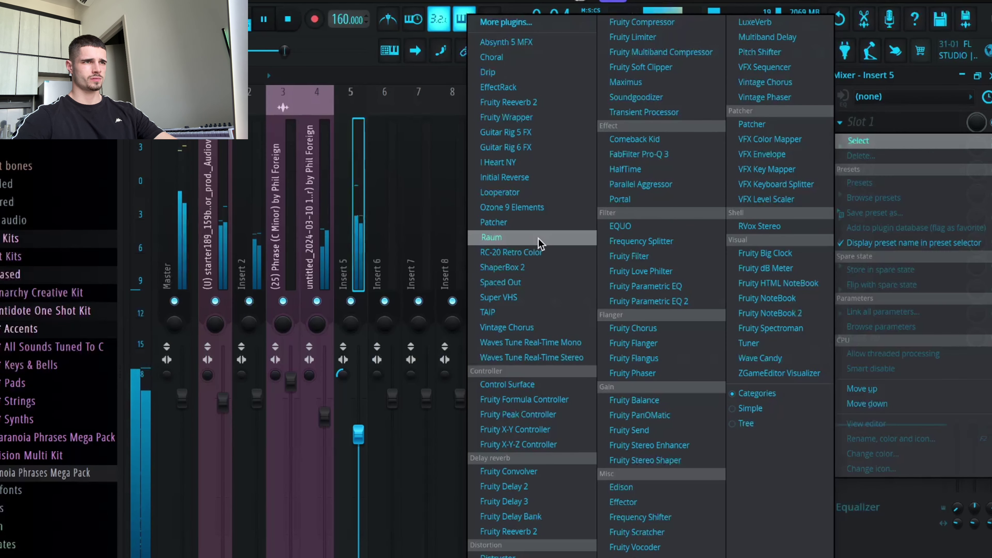
{"action": "left_click", "coordinate": [433, 301]}
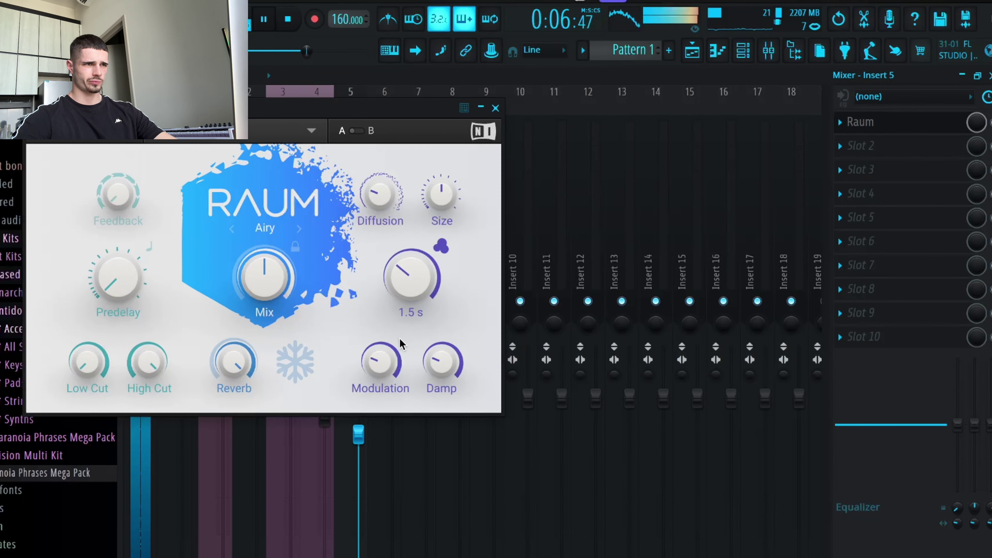
{"action": "left_click", "coordinate": [496, 108]}
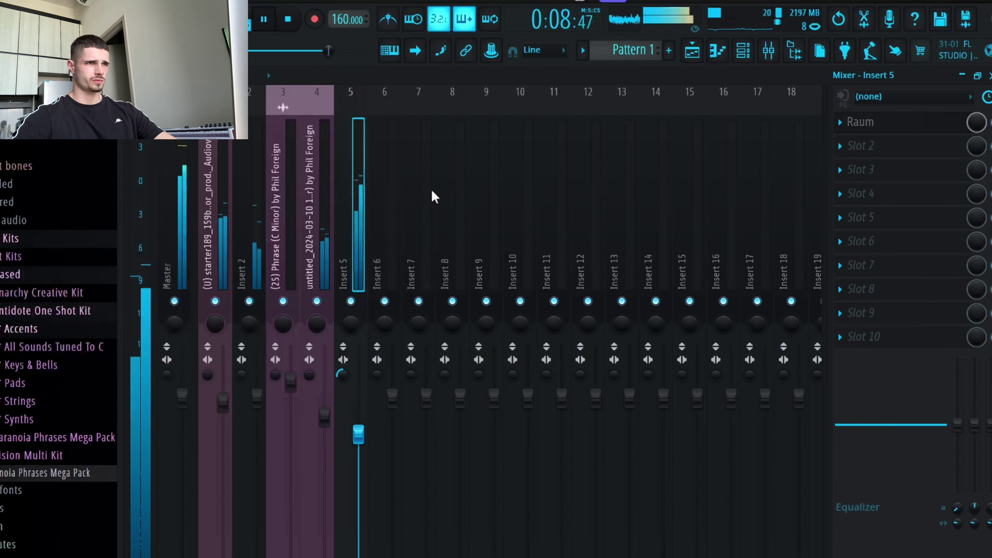
{"action": "left_click_drag", "start_coordinate": [359, 435], "coordinate": [359, 461]}
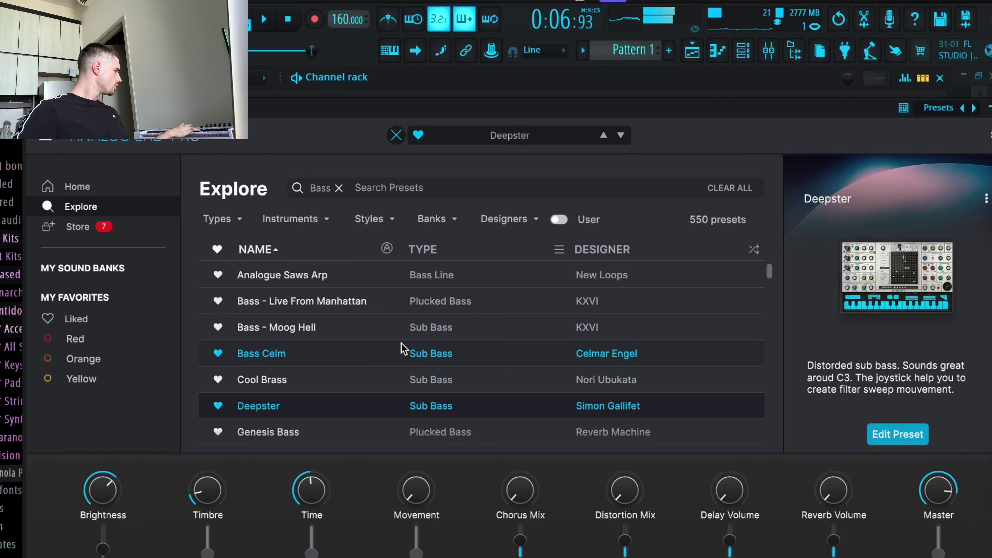
Step: In Analog Lab V's piano roll, trim the final F4 to end just before bar 9 and shift the preceding F#4 to meet it
{"action": "left_click", "coordinate": [988, 108]}
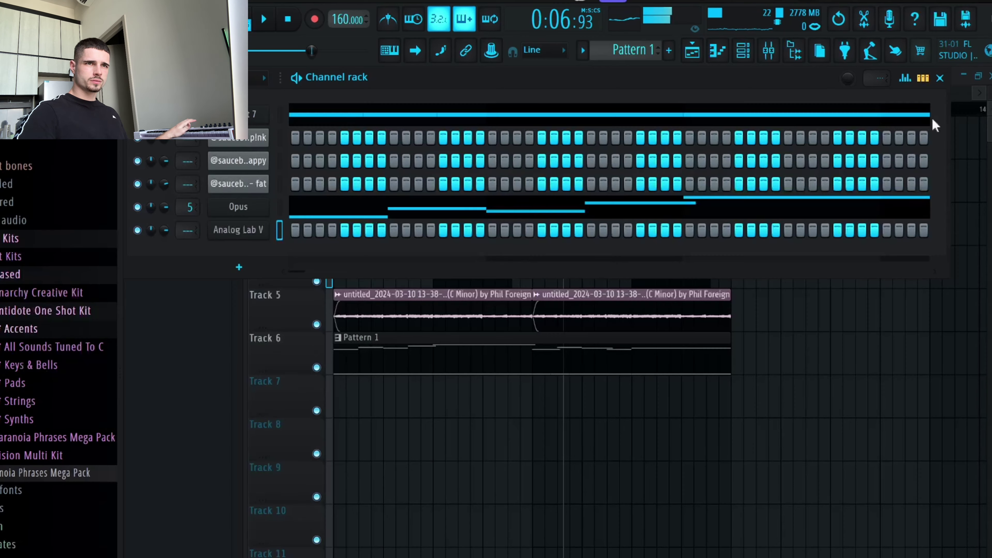
{"action": "right_click", "coordinate": [256, 226]}
{"action": "left_click", "coordinate": [289, 228]}
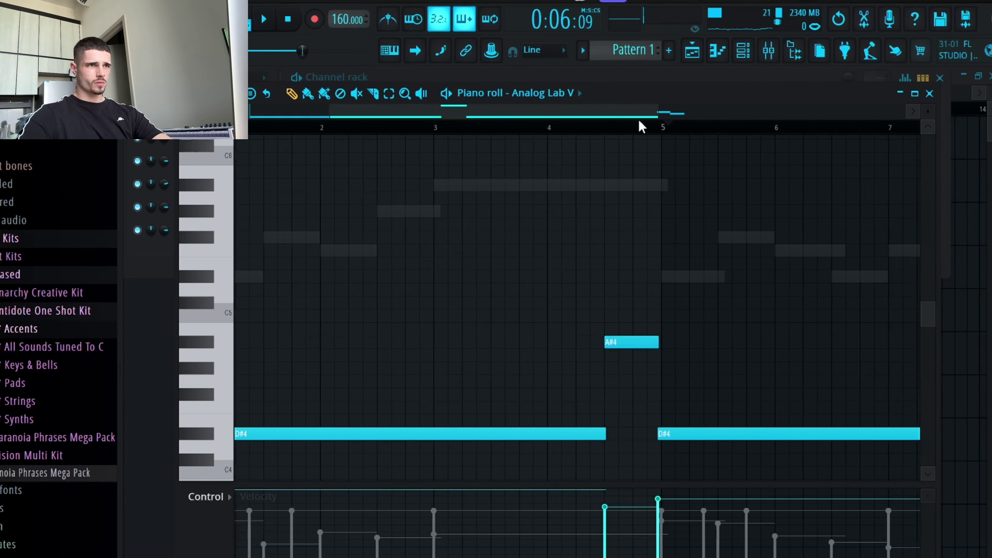
{"action": "left_click_drag", "start_coordinate": [638, 124], "coordinate": [757, 146]}
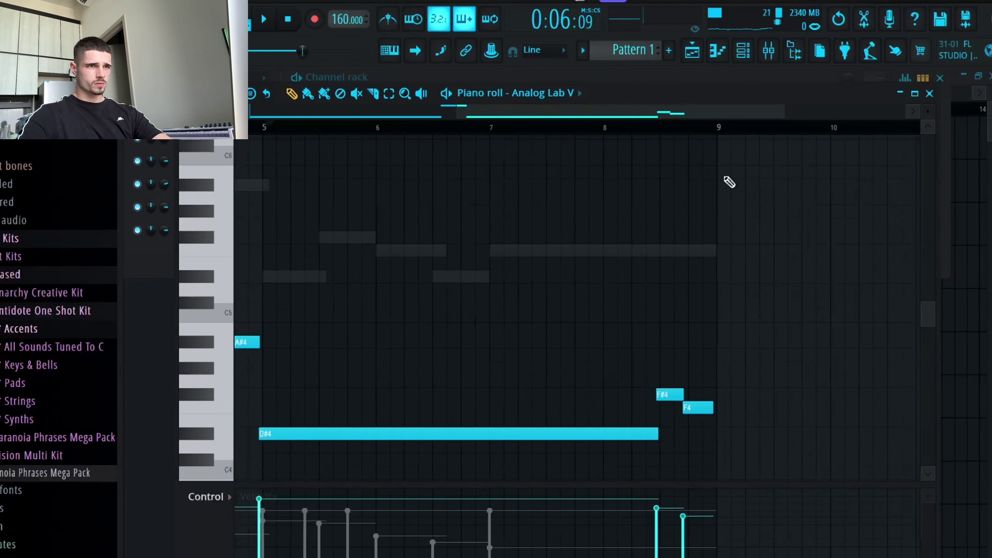
{"action": "key", "text": "space"}
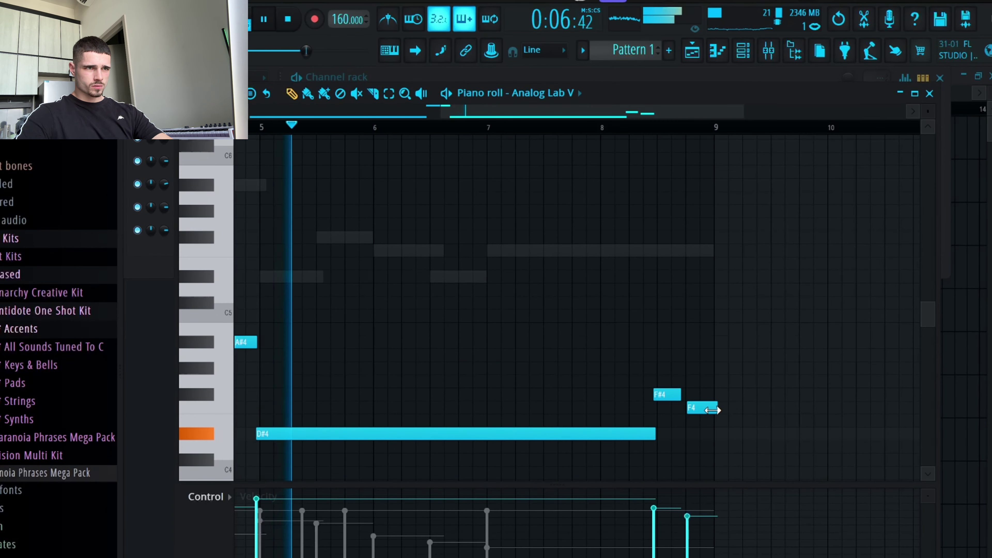
{"action": "left_click_drag", "start_coordinate": [716, 409], "coordinate": [709, 409]}
{"action": "key", "text": "c"}
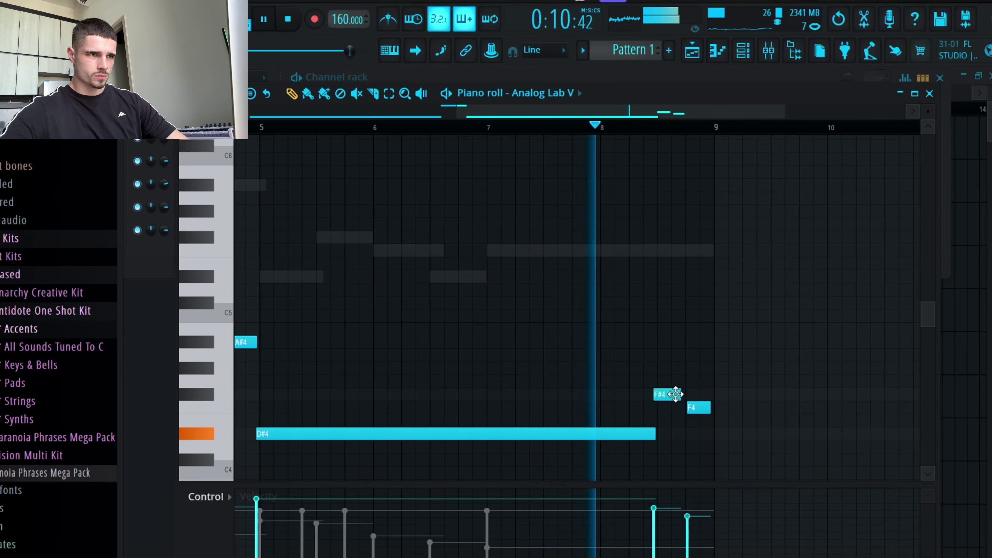
{"action": "left_click_drag", "start_coordinate": [674, 394], "coordinate": [679, 394]}
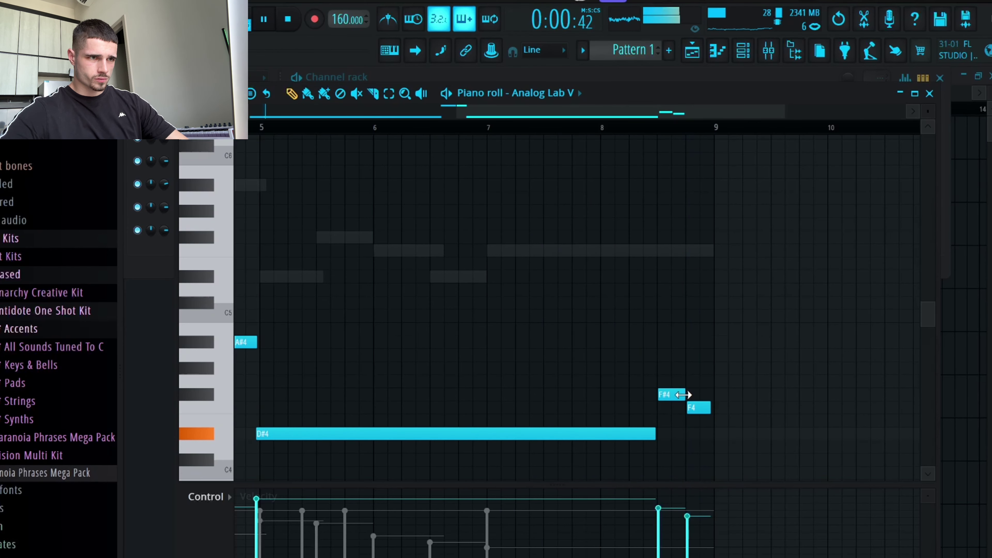
{"action": "left_click", "coordinate": [929, 94]}
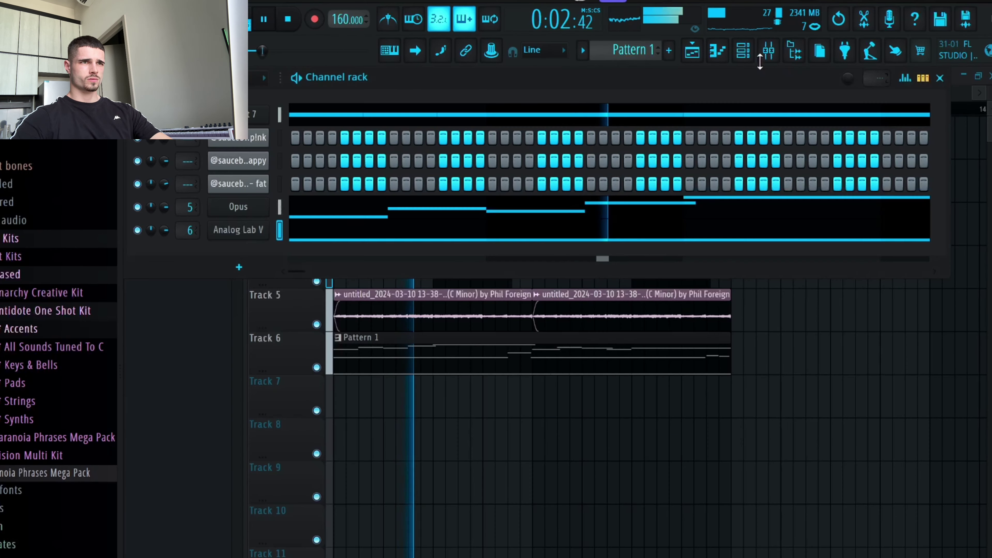
Step: Lower the mixer volume of Insert 5 further and reduce Insert 6 slightly
{"action": "left_click", "coordinate": [763, 55]}
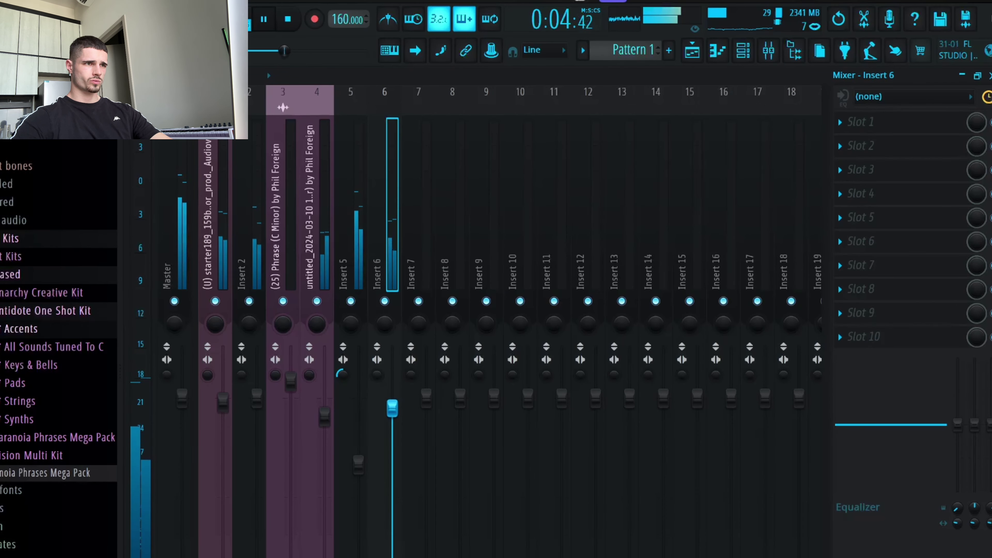
{"action": "left_click_drag", "start_coordinate": [353, 465], "coordinate": [356, 486]}
{"action": "left_click", "coordinate": [392, 416]}
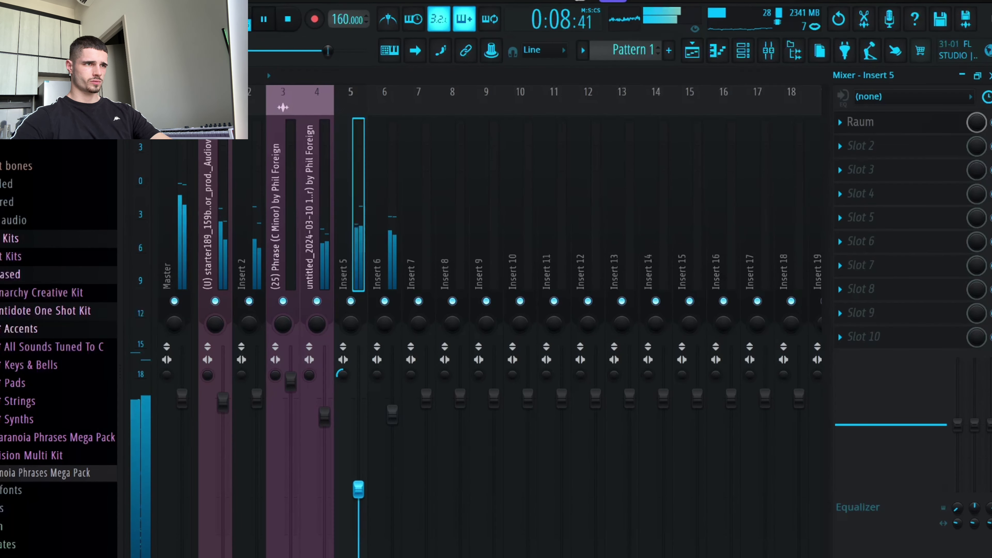
{"action": "left_click", "coordinate": [990, 77]}
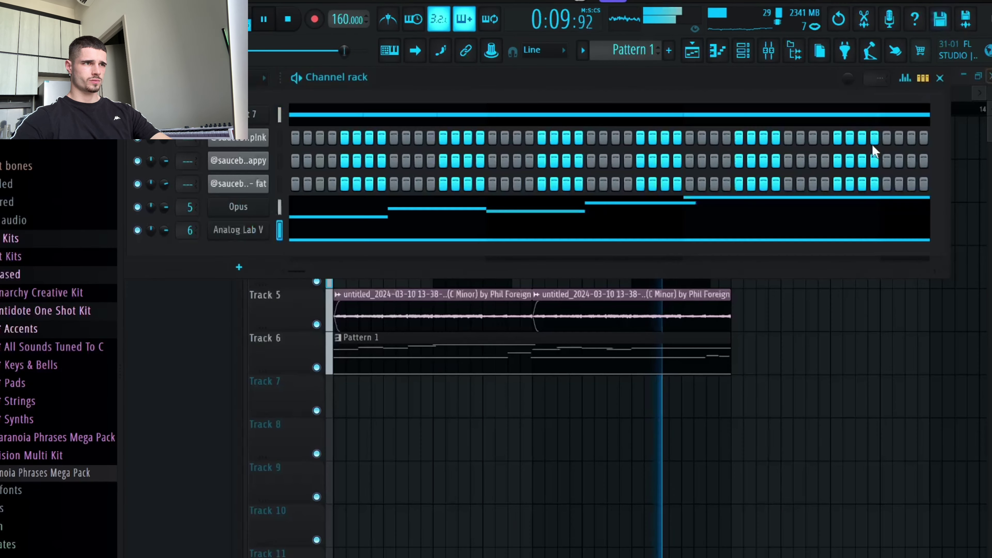
Step: Split Pattern 1 into separate Kontakt 7, Opus and Analog Lab V clips and repeat the eight-bar arrangement at bar 9
{"action": "left_click", "coordinate": [211, 370]}
{"action": "right_click", "coordinate": [391, 352]}
{"action": "key", "text": "space"}
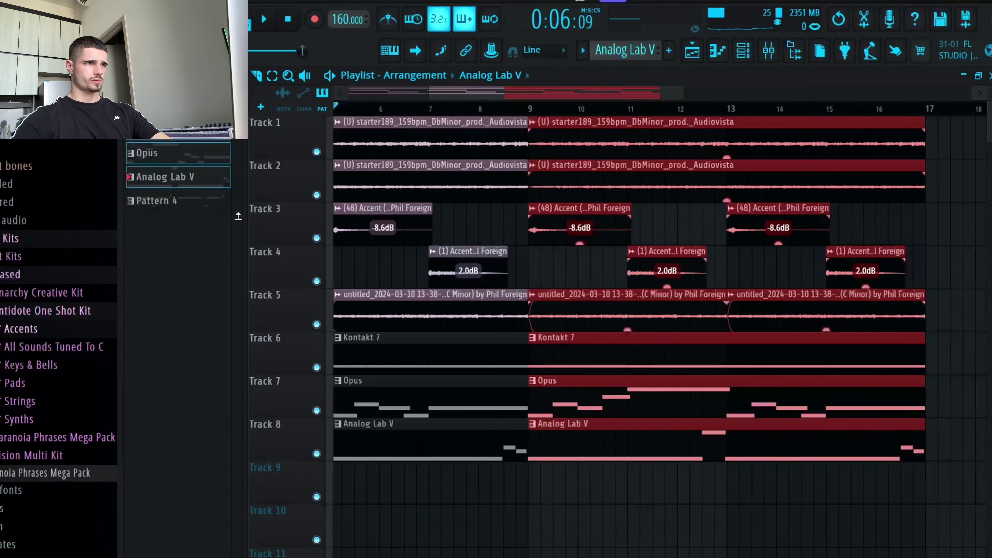
Step: Place Pattern 4 on Track 10 at bar 9 and delete the repeated Analog Lab V clip on Track 8
{"action": "left_click_drag", "start_coordinate": [207, 205], "coordinate": [536, 545]}
{"action": "right_click", "coordinate": [581, 443]}
{"action": "key", "text": "space"}
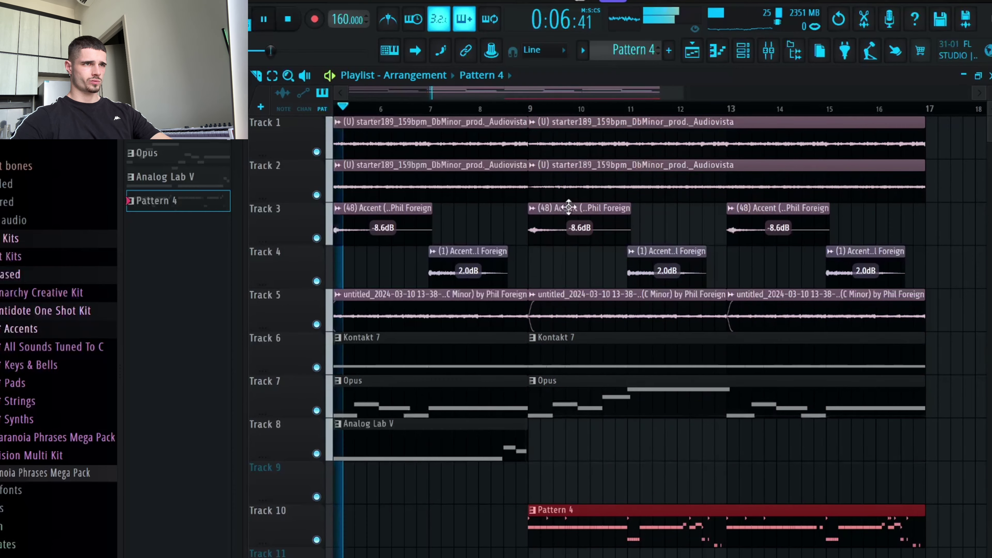
Step: Duplicate the bar 9–17 clips on Tracks 1 to 7 to bar 17 and delete the new Opus copy
{"action": "left_click_drag", "start_coordinate": [680, 93], "coordinate": [902, 94]}
{"action": "left_click_drag", "start_coordinate": [731, 404], "coordinate": [431, 136]}
{"action": "key", "text": "ctrl+b"}
{"action": "right_click", "coordinate": [631, 394]}
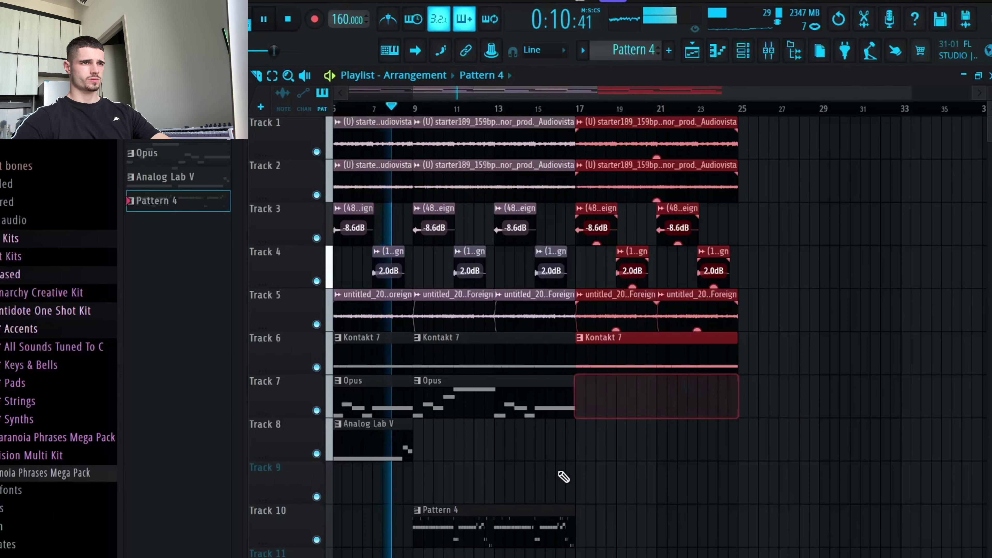
Step: Duplicate Pattern 4 on Track 10 three times so it runs until bar 41
{"action": "left_click_drag", "start_coordinate": [562, 476], "coordinate": [536, 531]}
{"action": "key", "text": "ctrl+b"}
{"action": "key", "text": "ctrl+b"}
{"action": "key", "text": "ctrl+b"}
{"action": "scroll", "coordinate": [633, 330], "scroll_direction": "right", "scroll_amount": 3}
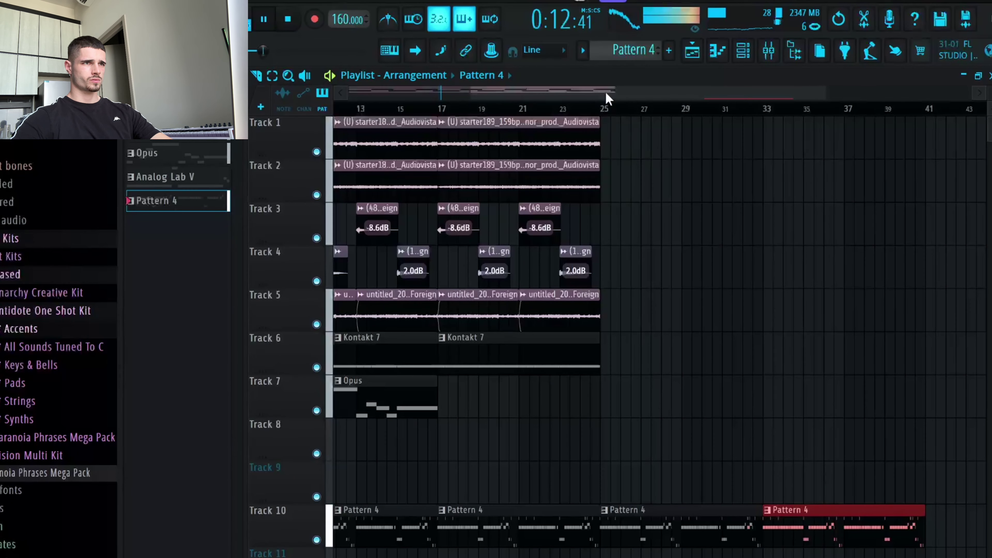
Step: Duplicate the bar 17–25 clips on Tracks 1 to 6 to bar 25, then delete the new copies on Tracks 1, 3 and 4
{"action": "left_click_drag", "start_coordinate": [586, 93], "coordinate": [461, 96]}
{"action": "mouse_move", "coordinate": [861, 416]}
{"action": "left_mouse_down"}
{"action": "mouse_move", "coordinate": [713, 135]}
{"action": "mouse_move", "coordinate": [673, 113]}
{"action": "left_mouse_up"}
{"action": "key", "text": "ctrl+b"}
{"action": "right_click", "coordinate": [774, 219]}
{"action": "right_click", "coordinate": [822, 271]}
{"action": "right_click", "coordinate": [864, 227]}
{"action": "right_click", "coordinate": [894, 256]}
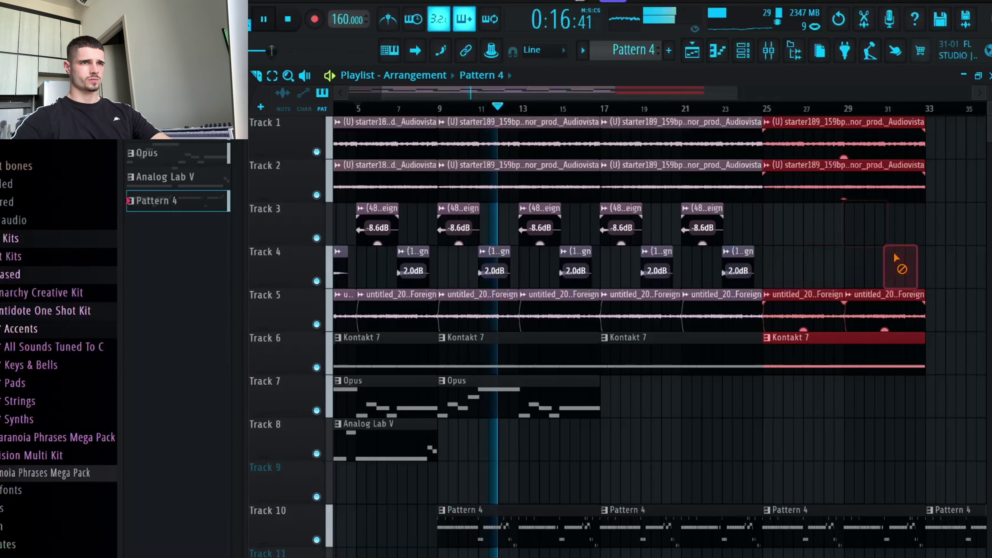
{"action": "right_click", "coordinate": [797, 129]}
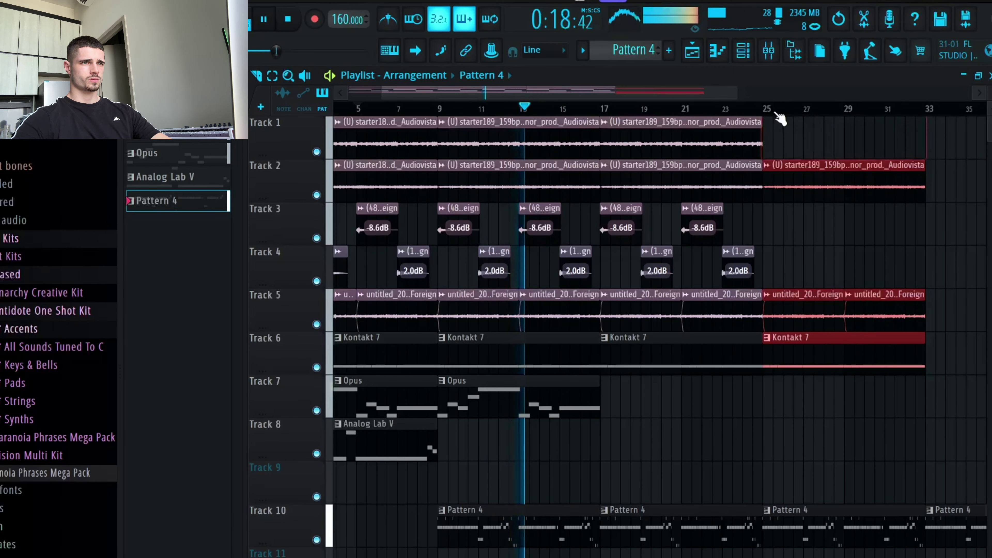
{"action": "left_click", "coordinate": [754, 106]}
Step: Repeat the Track 5 and 6 clips at bar 33, keeping only the Kontakt 7 copy there
{"action": "left_click_drag", "start_coordinate": [732, 90], "coordinate": [991, 180]}
{"action": "left_click_drag", "start_coordinate": [795, 358], "coordinate": [589, 323]}
{"action": "key", "text": "ctrl+b"}
{"action": "right_click", "coordinate": [727, 314]}
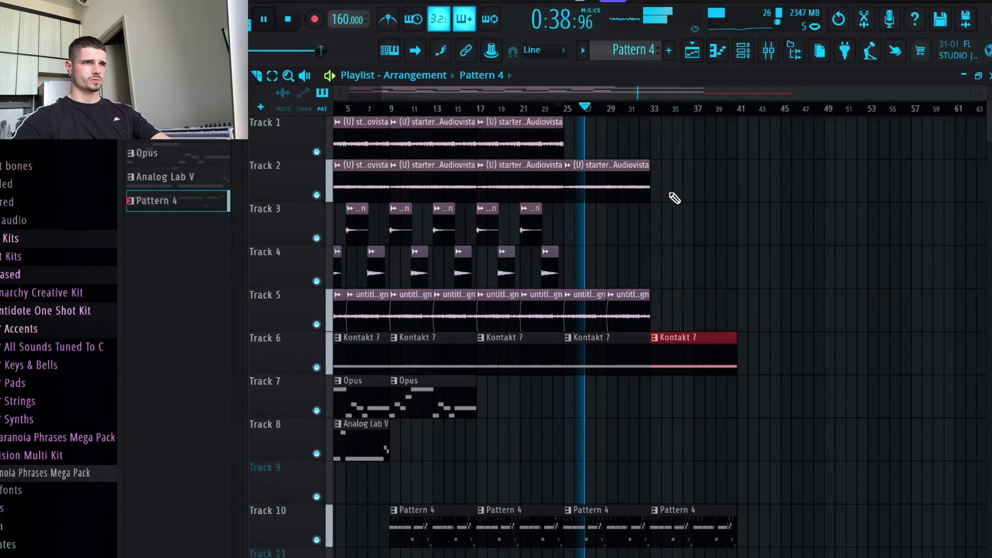
Step: Copy the starter189 sample on Track 1, the Opus clip and the Track 3 and 4 accents to bars 33–41
{"action": "left_click_drag", "start_coordinate": [586, 182], "coordinate": [728, 137]}
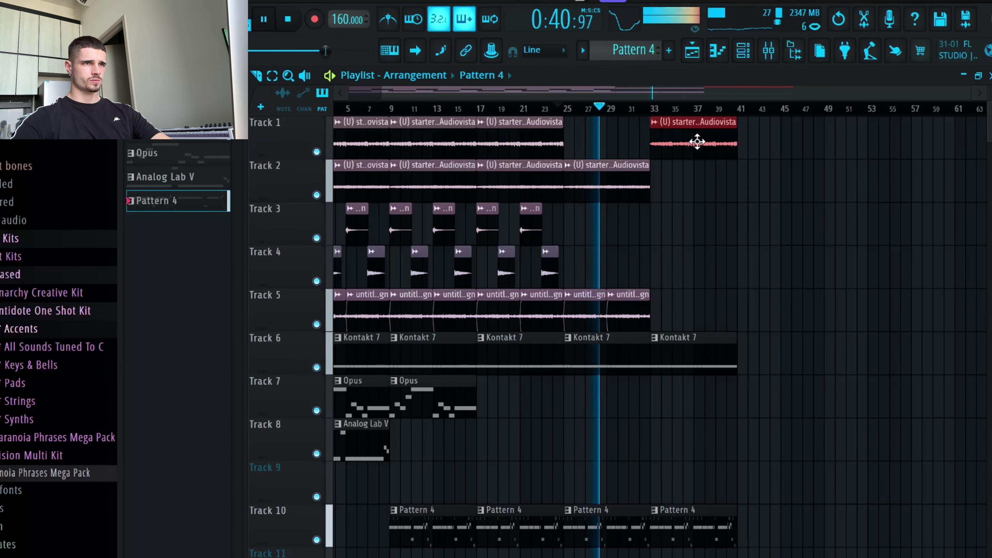
{"action": "left_click_drag", "start_coordinate": [443, 407], "coordinate": [702, 413]}
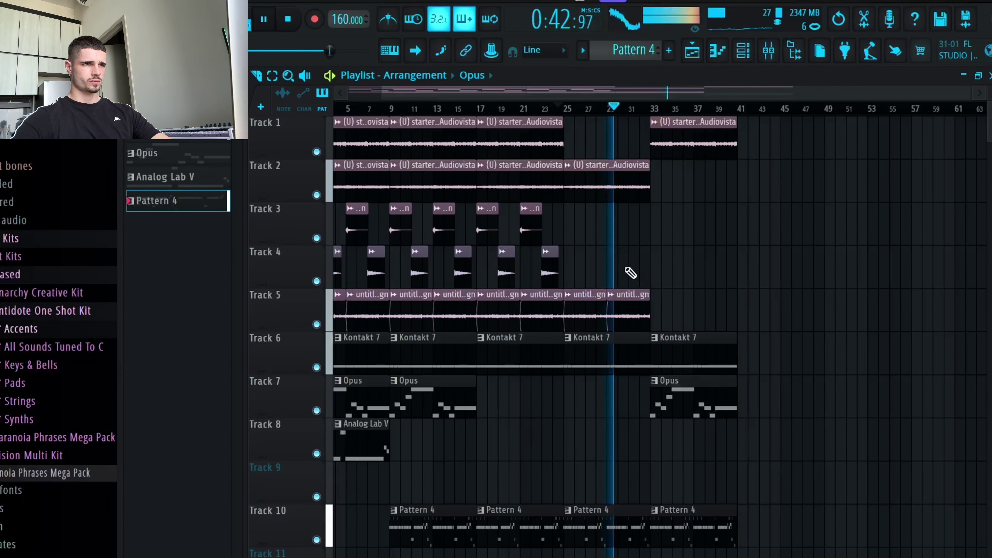
{"action": "left_click_drag", "start_coordinate": [584, 285], "coordinate": [667, 234]}
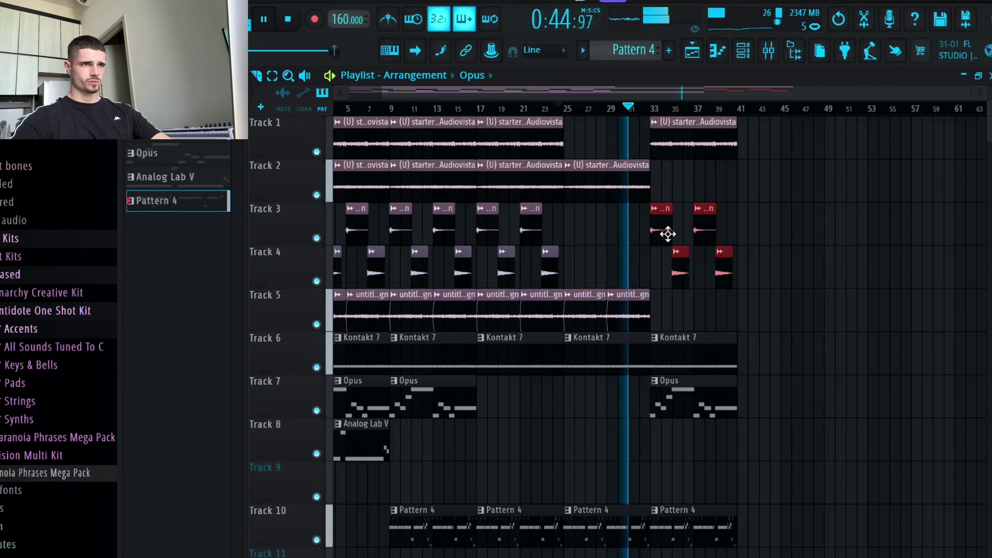
{"action": "left_click", "coordinate": [803, 202]}
{"action": "right_click", "coordinate": [872, 198]}
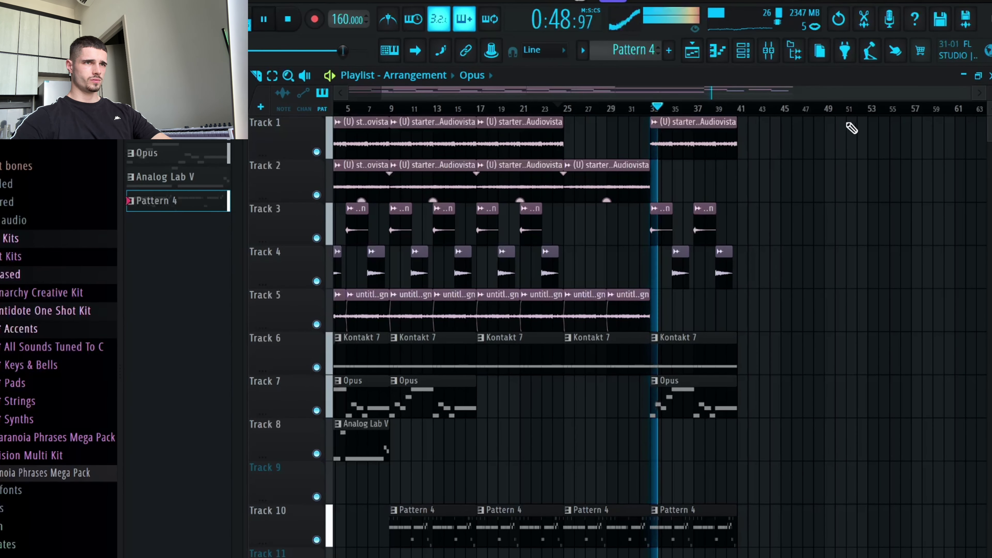
Step: Duplicate the Kontakt 7 and Opus clips to bar 41 and delete the new Opus copy
{"action": "left_click_drag", "start_coordinate": [799, 95], "coordinate": [714, 100]}
{"action": "left_click_drag", "start_coordinate": [806, 396], "coordinate": [727, 363]}
{"action": "key", "text": "ctrl+b"}
{"action": "right_click", "coordinate": [819, 395]}
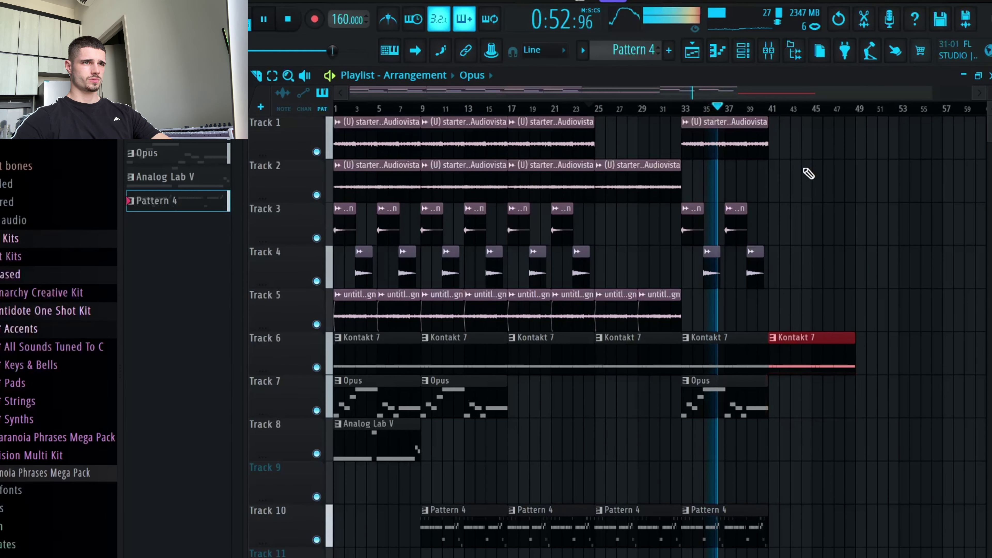
Step: Repeat the Track 1 starter189 sample and Pattern 4 at bar 41, and copy the Track 2 sample there too
{"action": "left_click_drag", "start_coordinate": [806, 169], "coordinate": [734, 143]}
{"action": "key", "text": "ctrl+b"}
{"action": "left_click_drag", "start_coordinate": [650, 165], "coordinate": [787, 180]}
{"action": "left_click_drag", "start_coordinate": [813, 185], "coordinate": [822, 185]}
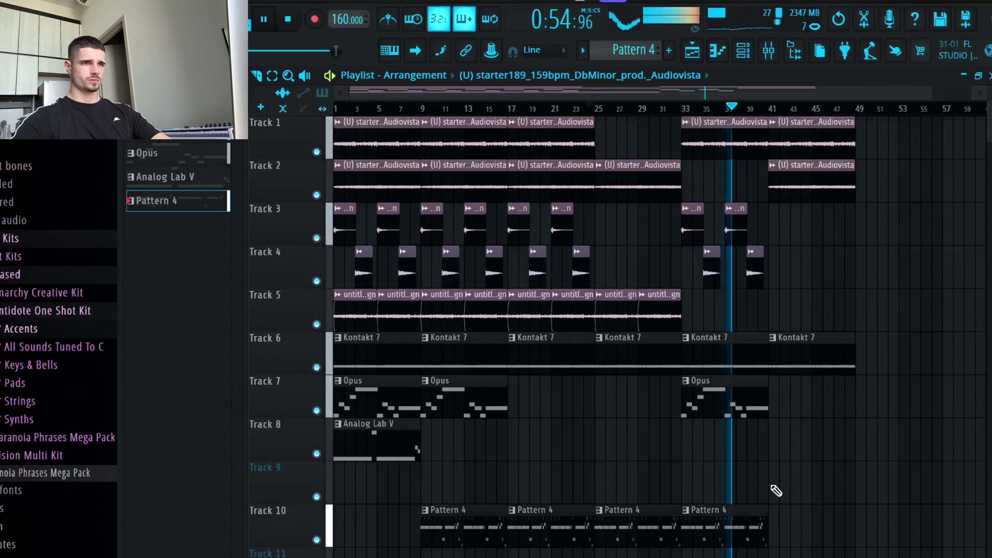
{"action": "left_click", "coordinate": [710, 528], "text": "ctrl"}
{"action": "key", "text": "ctrl+b"}
Step: Copy the first eight bars of Tracks 1 to 8 to bar 53 and stagger the layers, with Track 2 at bar 65 and Track 3 at bar 77
{"action": "left_click_drag", "start_coordinate": [412, 484], "coordinate": [308, 202]}
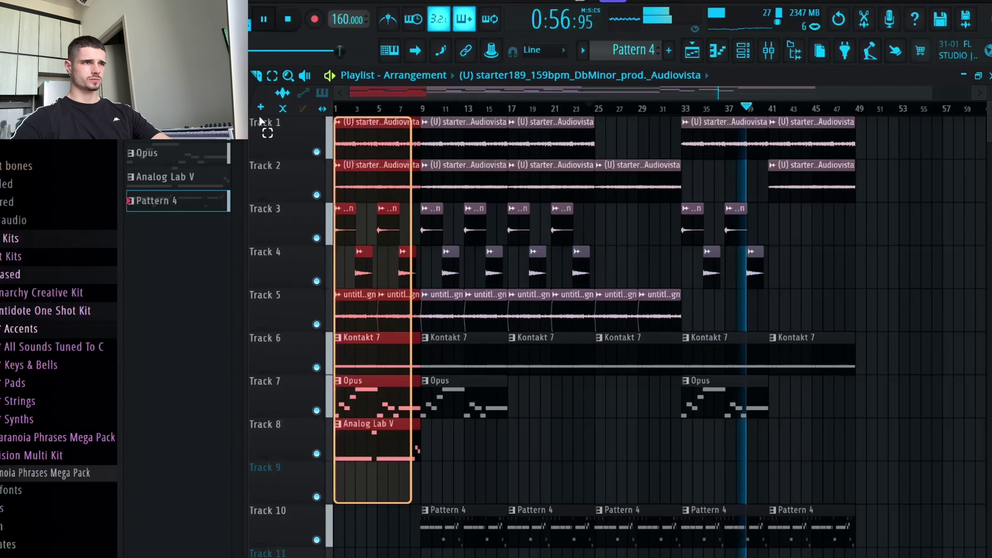
{"action": "left_click_drag", "start_coordinate": [387, 137], "coordinate": [760, 159]}
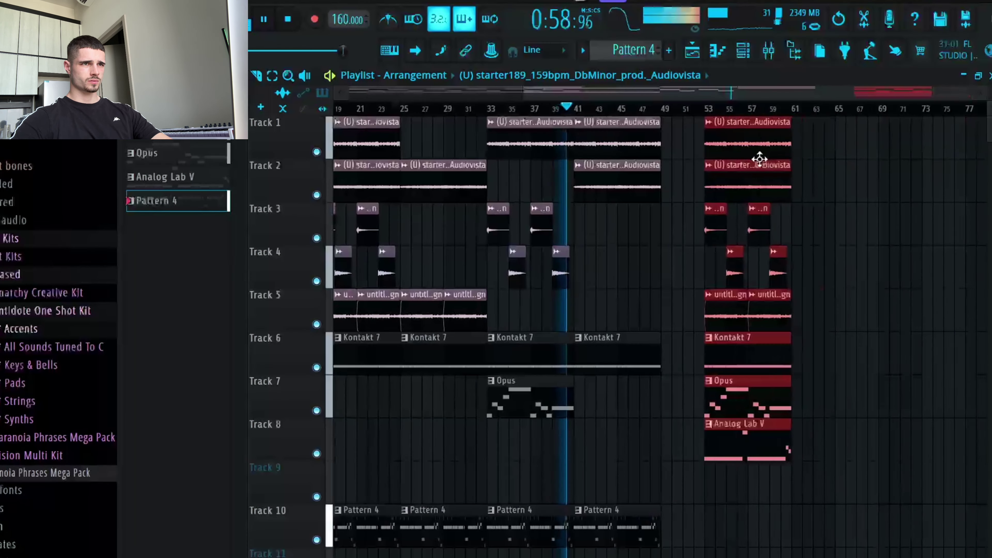
{"action": "left_click_drag", "start_coordinate": [901, 449], "coordinate": [988, 512]}
{"action": "left_click_drag", "start_coordinate": [786, 326], "coordinate": [989, 454]}
{"action": "left_click_drag", "start_coordinate": [878, 311], "coordinate": [932, 479]}
{"action": "left_click_drag", "start_coordinate": [879, 396], "coordinate": [957, 443]}
{"action": "left_click", "coordinate": [875, 442], "text": "ctrl"}
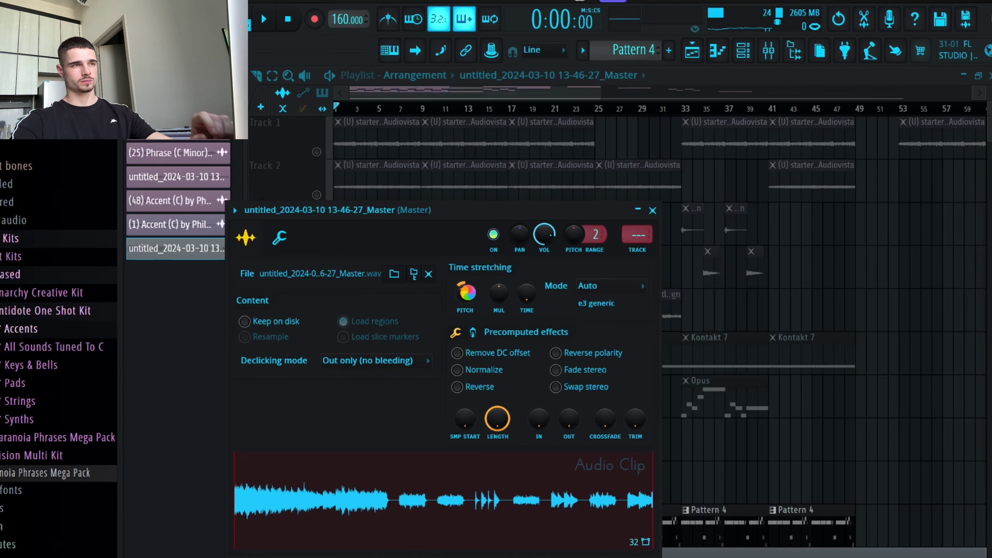
Step: Play back the bounced master clip on Track 11 together with Pattern 4, closing the clip's settings
{"action": "key", "text": "space"}
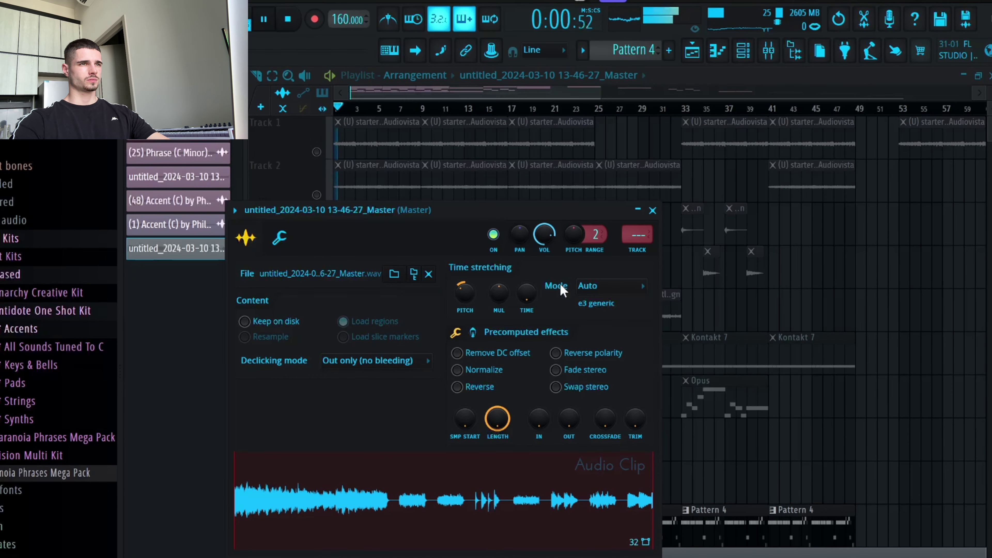
{"action": "left_click", "coordinate": [653, 212]}
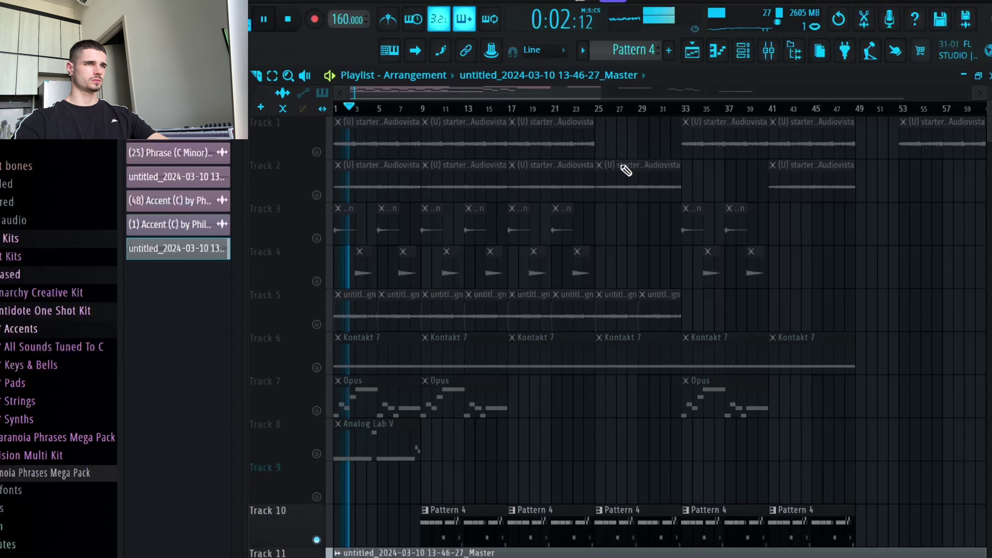
{"action": "key", "text": "super+s"}
{"action": "key", "text": "Escape"}
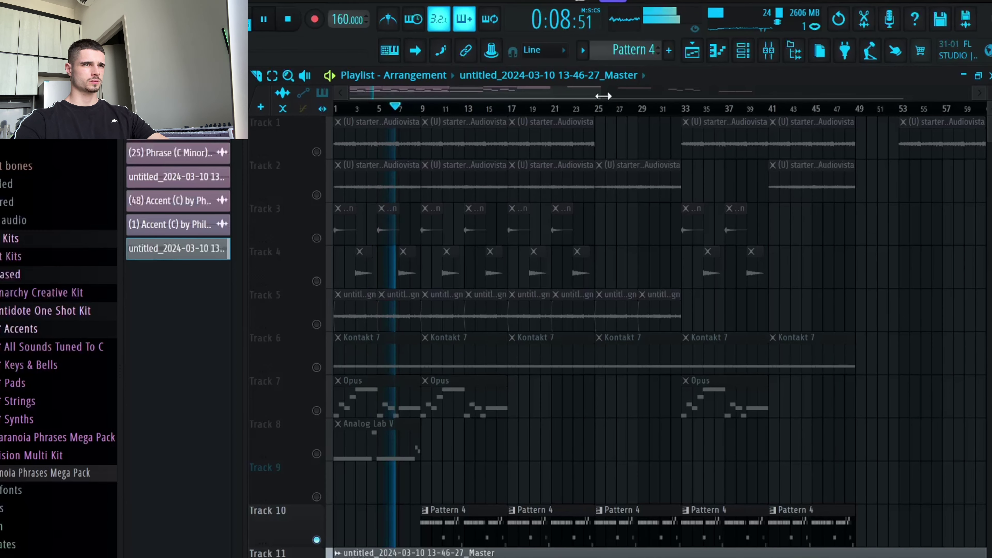
{"action": "left_click_drag", "start_coordinate": [600, 93], "coordinate": [679, 97]}
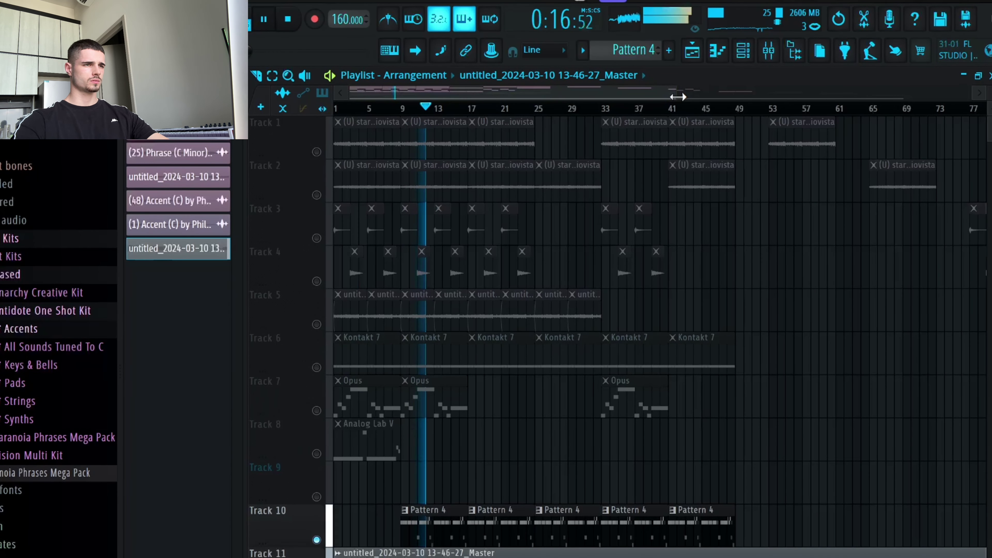
{"action": "left_click_drag", "start_coordinate": [679, 98], "coordinate": [691, 99]}
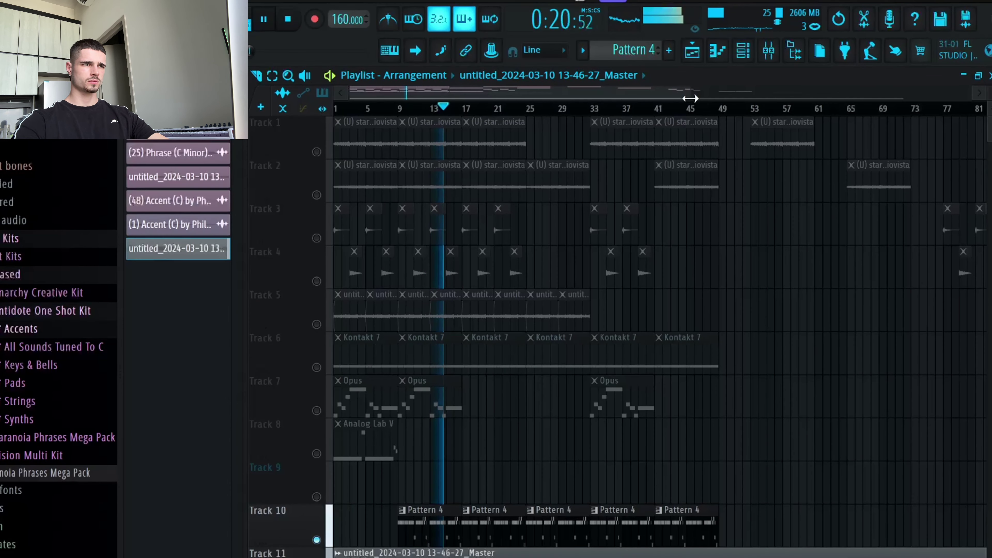